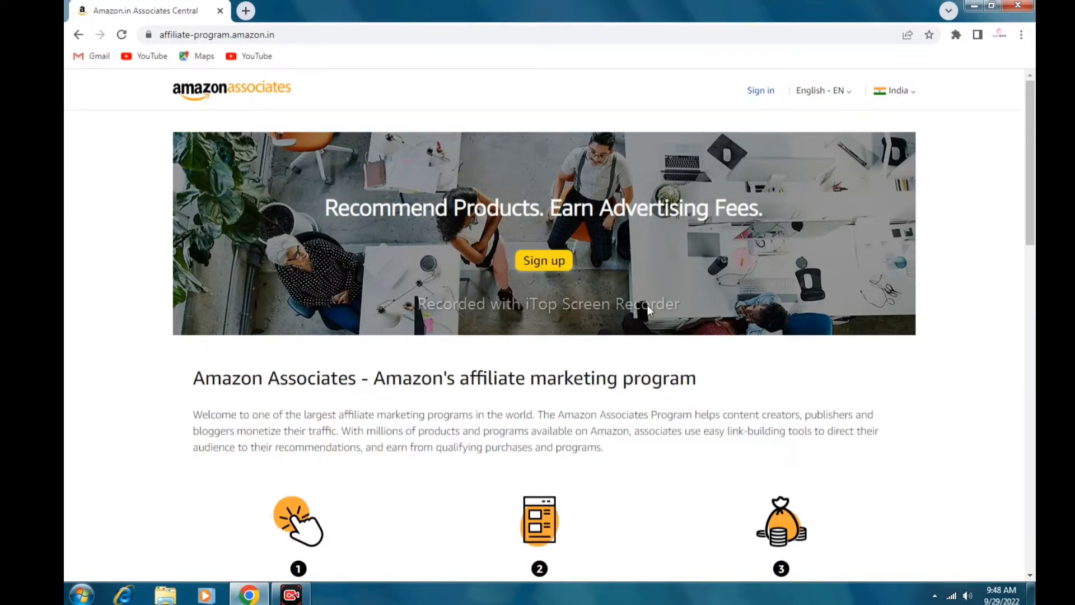
Scroll down the Amazon.in Associates landing page toward the sign-up banner
scroll(647, 308, down, 3)
Browse the program overview and FAQs, then start the Associates sign-up from the top
scroll(646, 308, down, 2)
scroll(644, 301, up, 1)
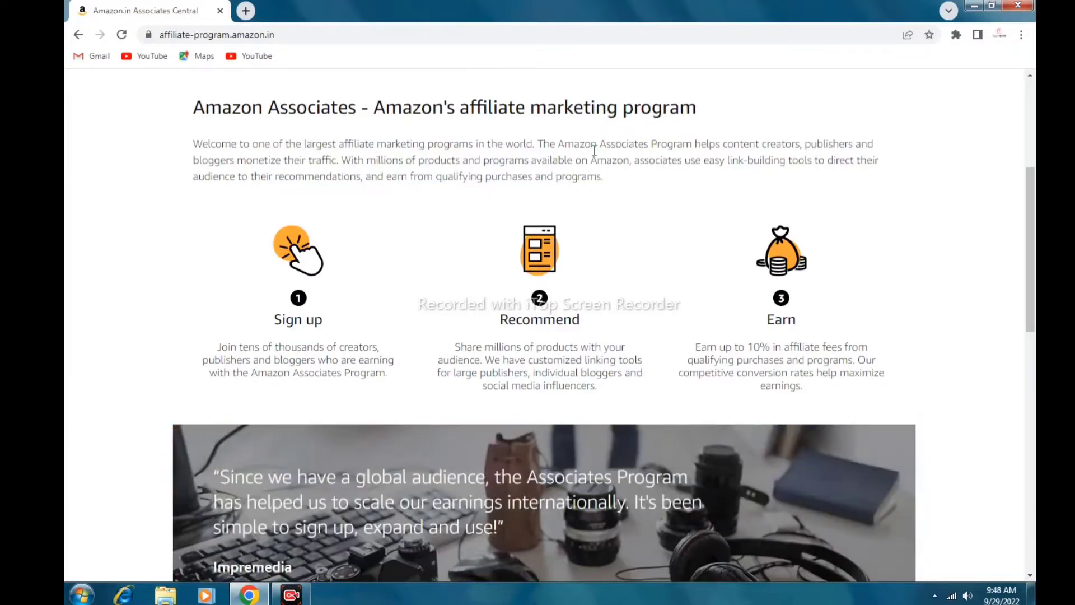
scroll(655, 290, down, 3)
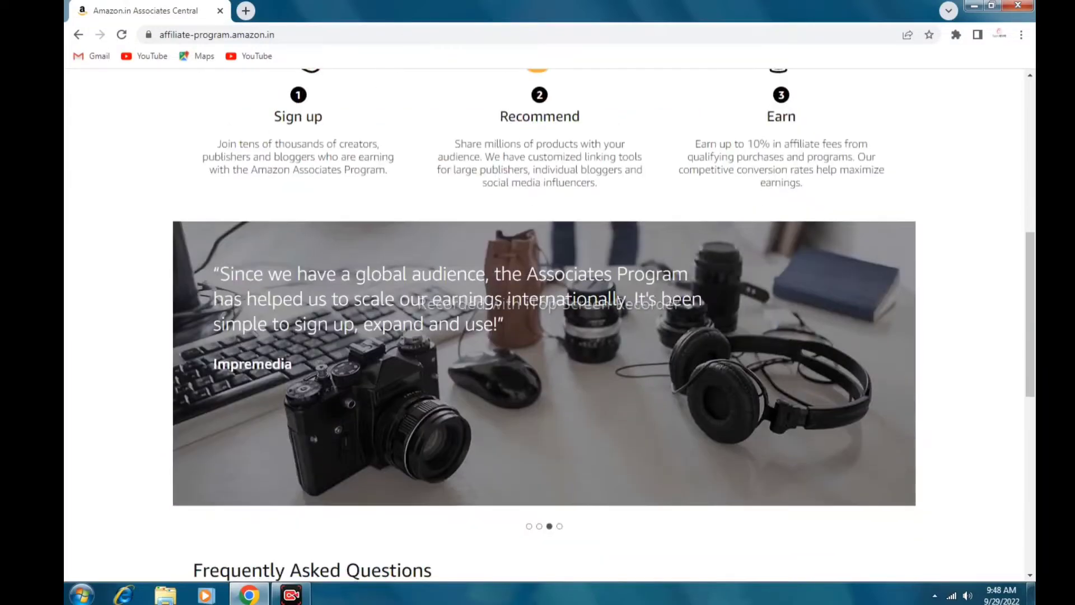
scroll(655, 291, down, 1)
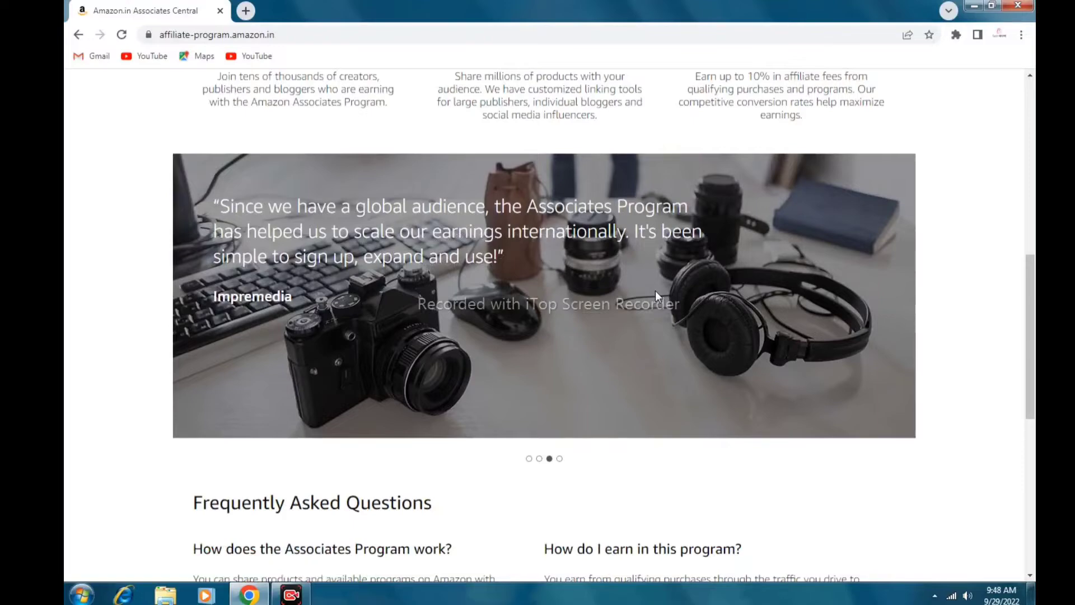
scroll(655, 293, down, 5)
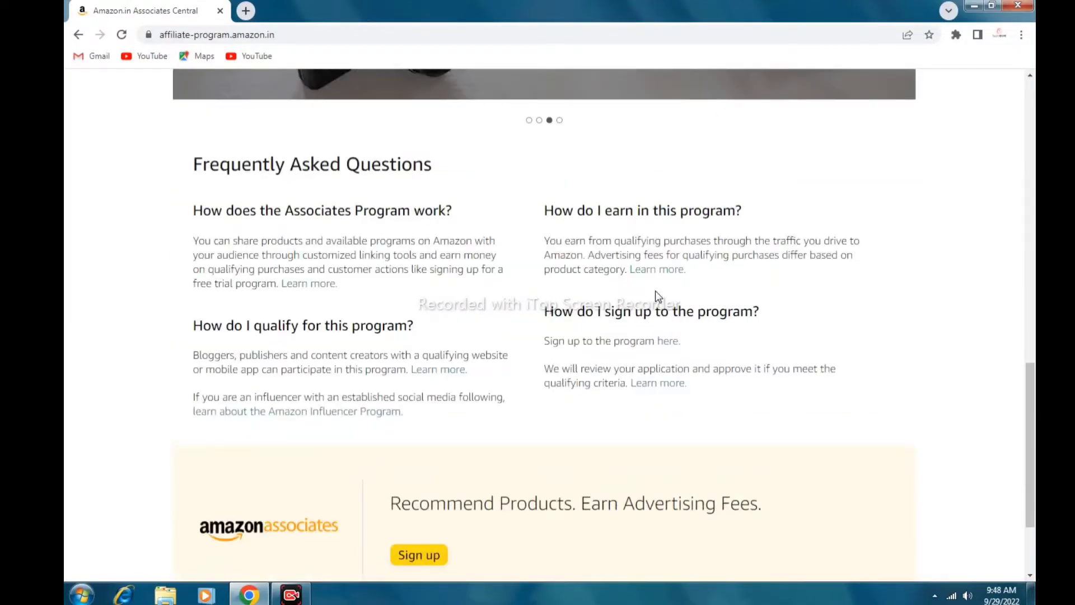
scroll(655, 290, down, 2)
scroll(655, 290, up, 7)
scroll(656, 292, up, 8)
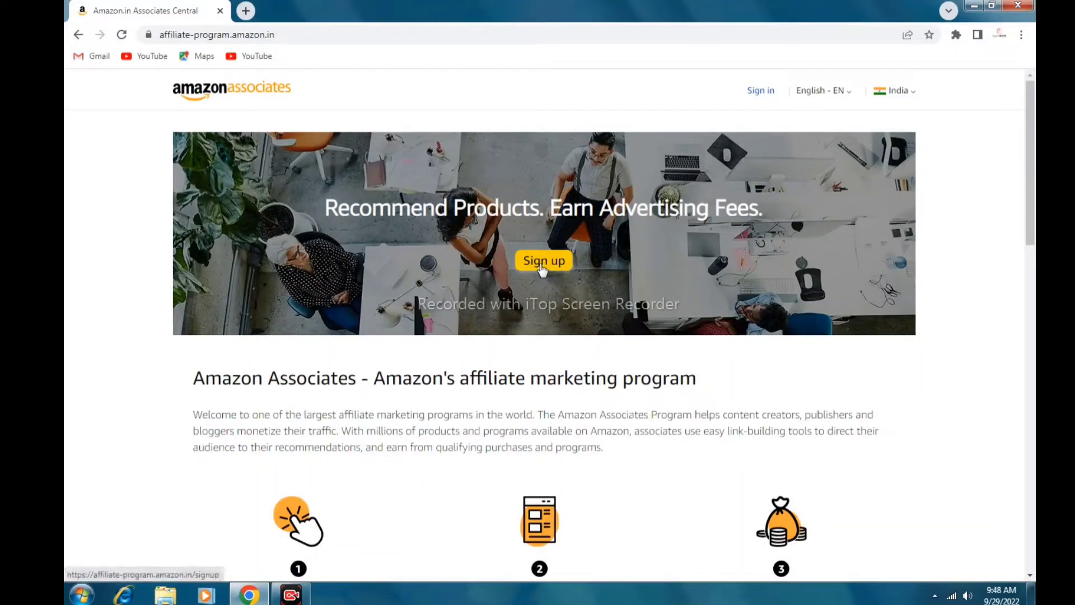
click(541, 270)
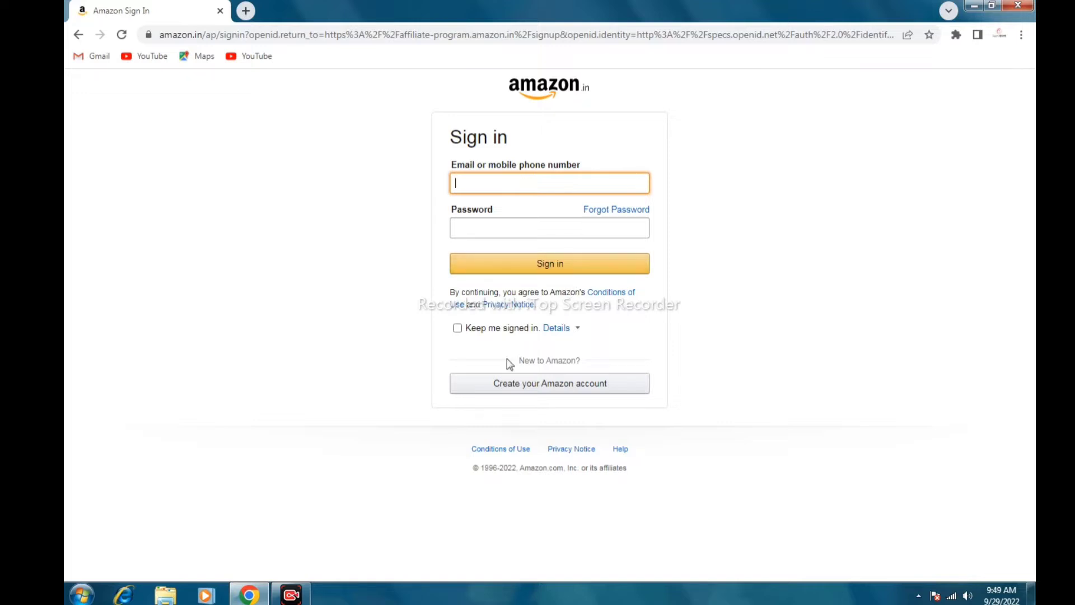
Choose to create a new Amazon account instead of signing in
click(543, 386)
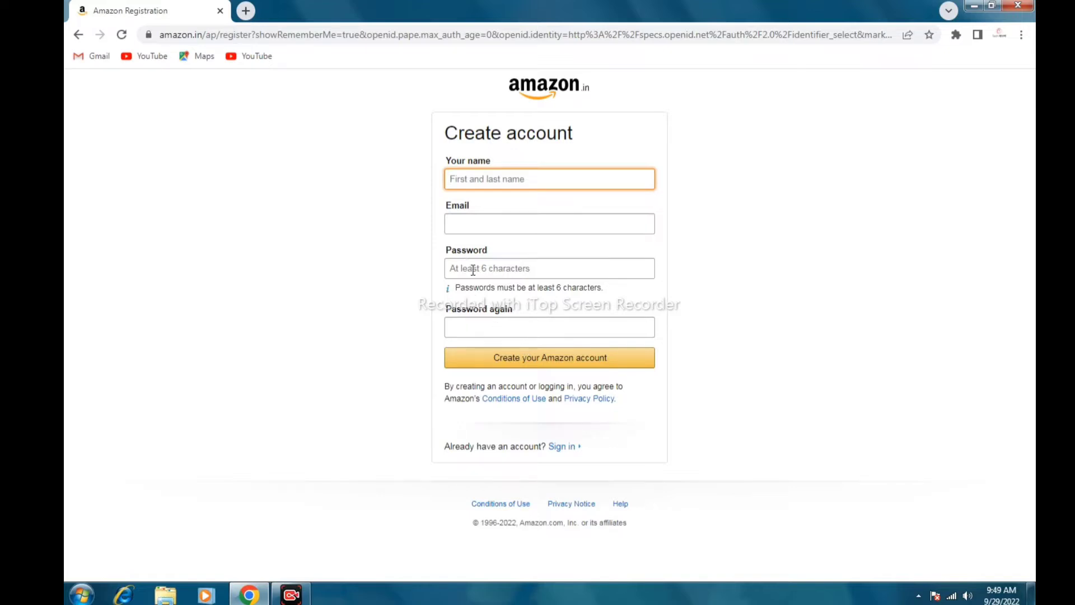
Go back from the registration form to the Amazon sign-in page
click(80, 35)
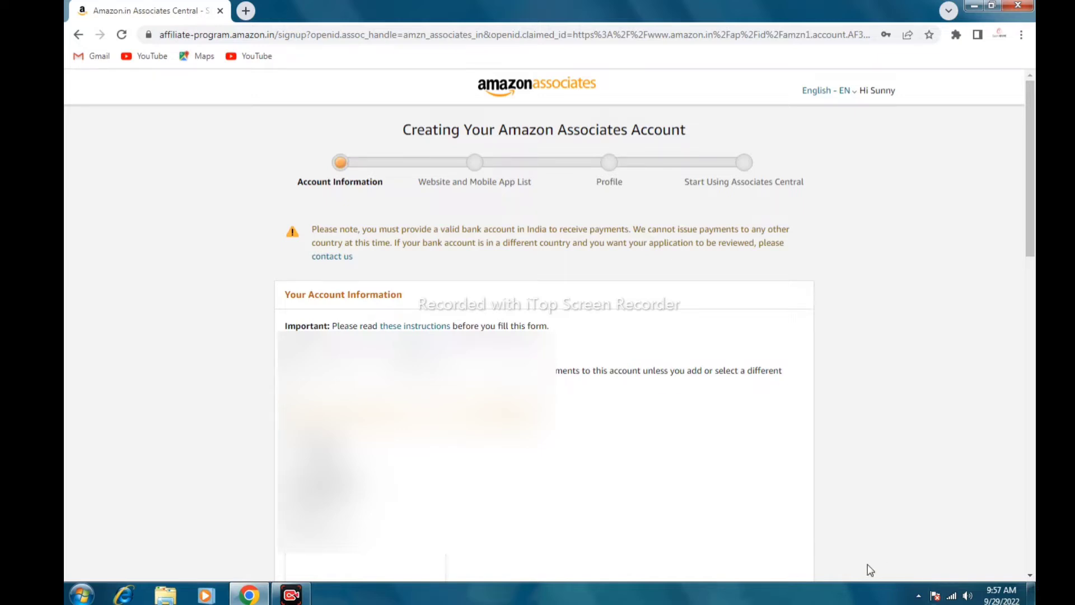
Choose a different payment address and enter the payee's full name
scroll(858, 563, down, 1)
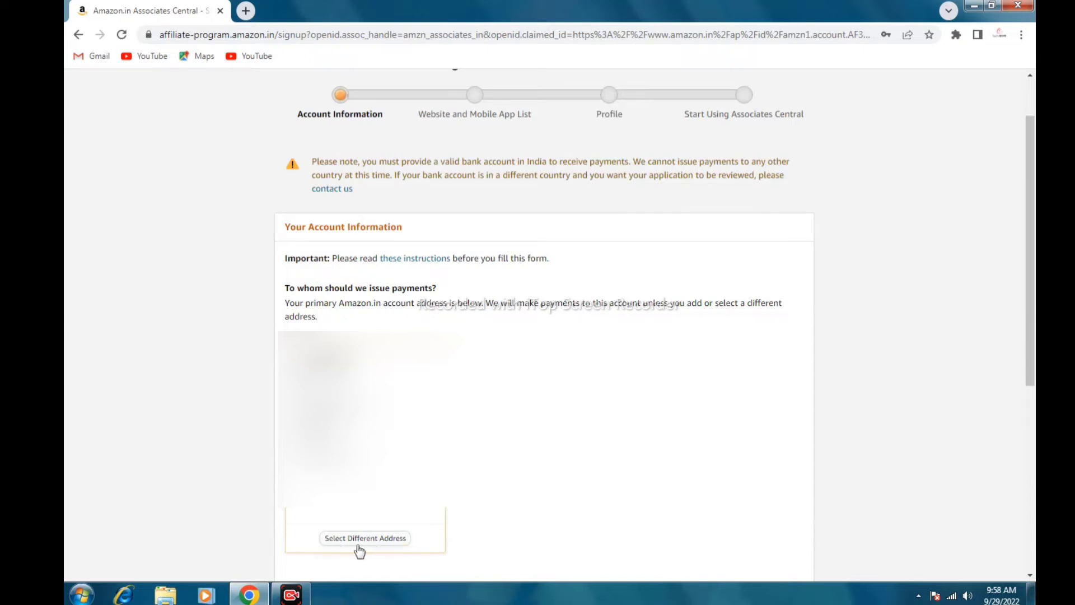
click(367, 544)
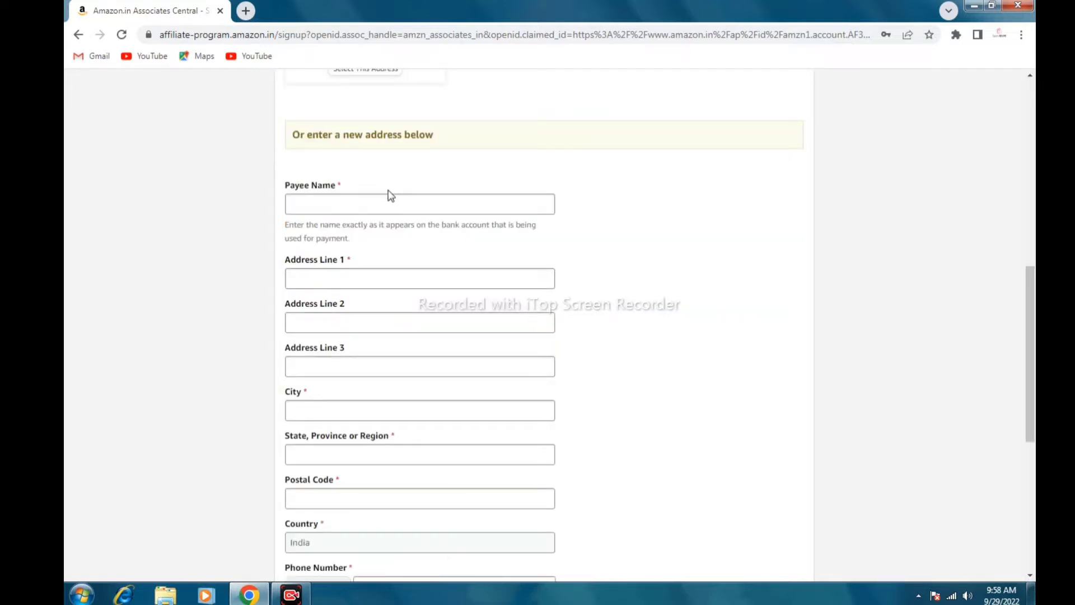
click(301, 203)
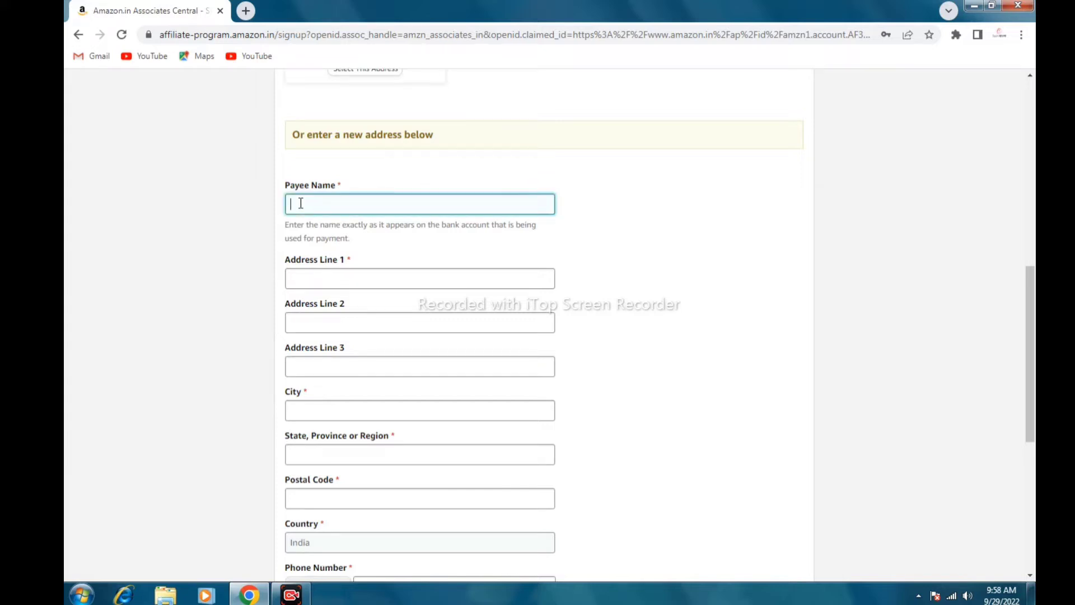
Move through the address line, city, state and postal code fields
click(306, 274)
click(337, 406)
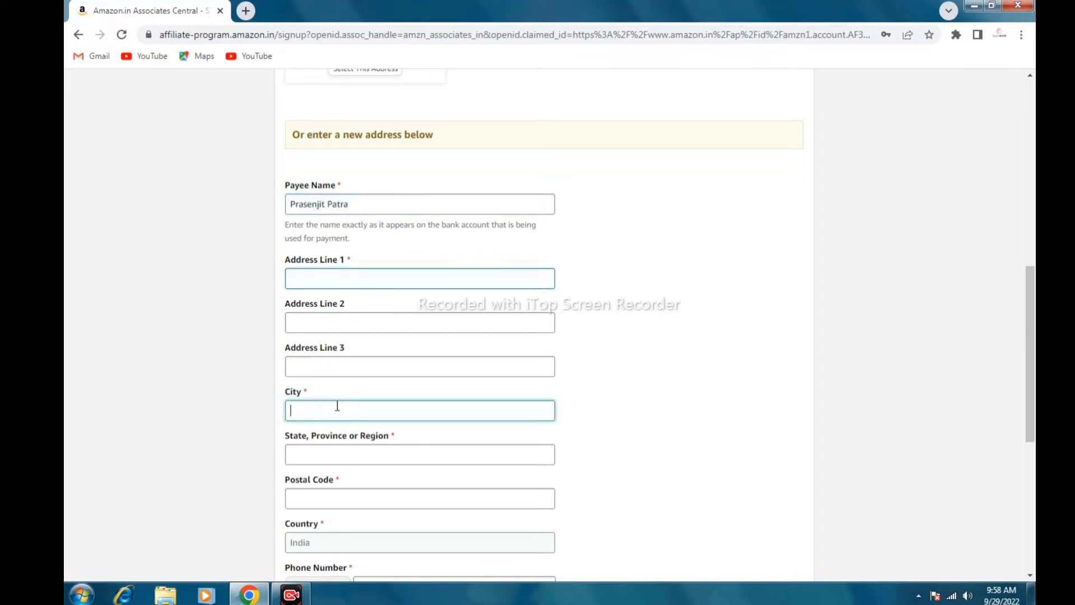
click(310, 457)
click(306, 498)
Keep 'The payee listed above' as main contact and answer No to U.S. person
scroll(306, 496, down, 1)
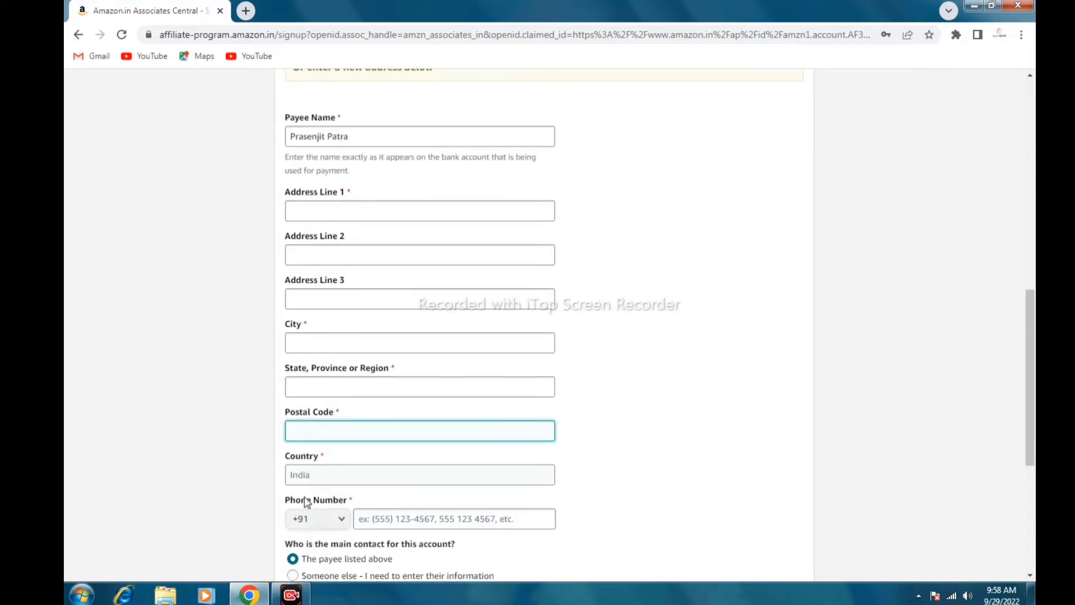
scroll(310, 474, down, 1)
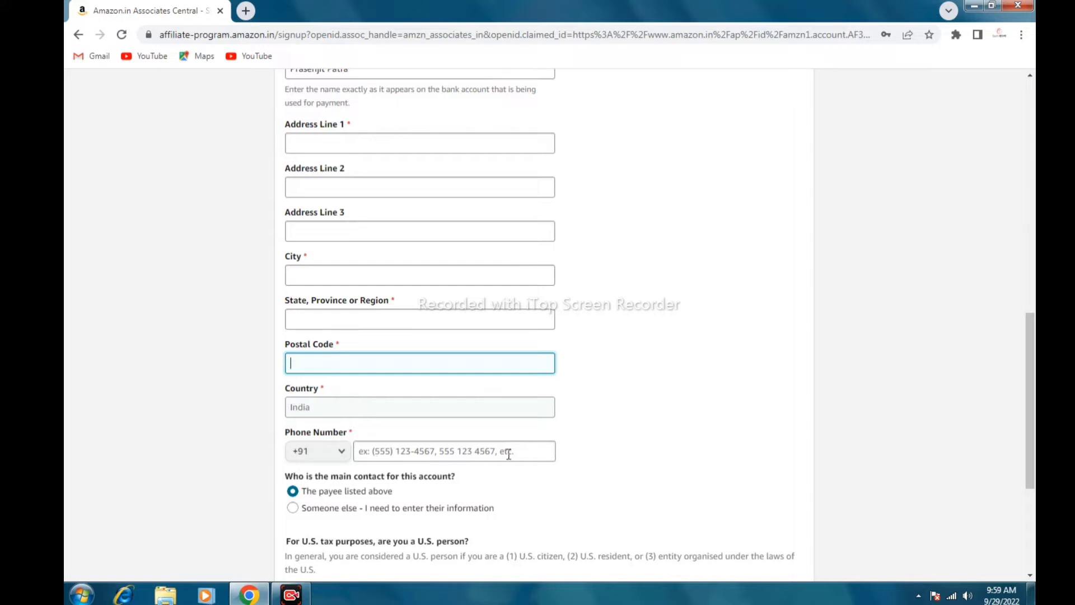
scroll(508, 454, down, 1)
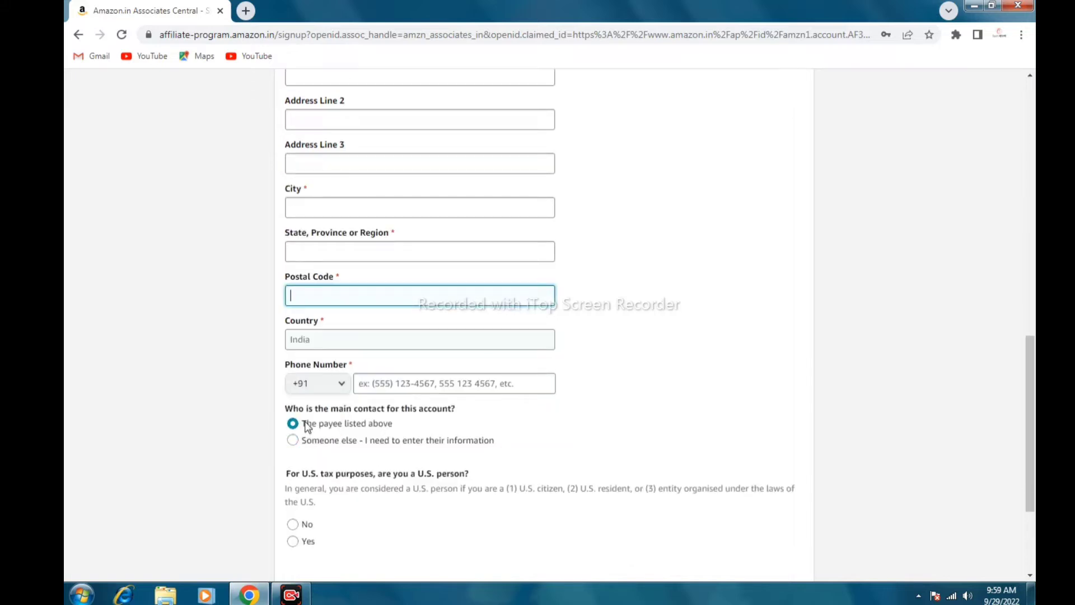
scroll(451, 319, down, 2)
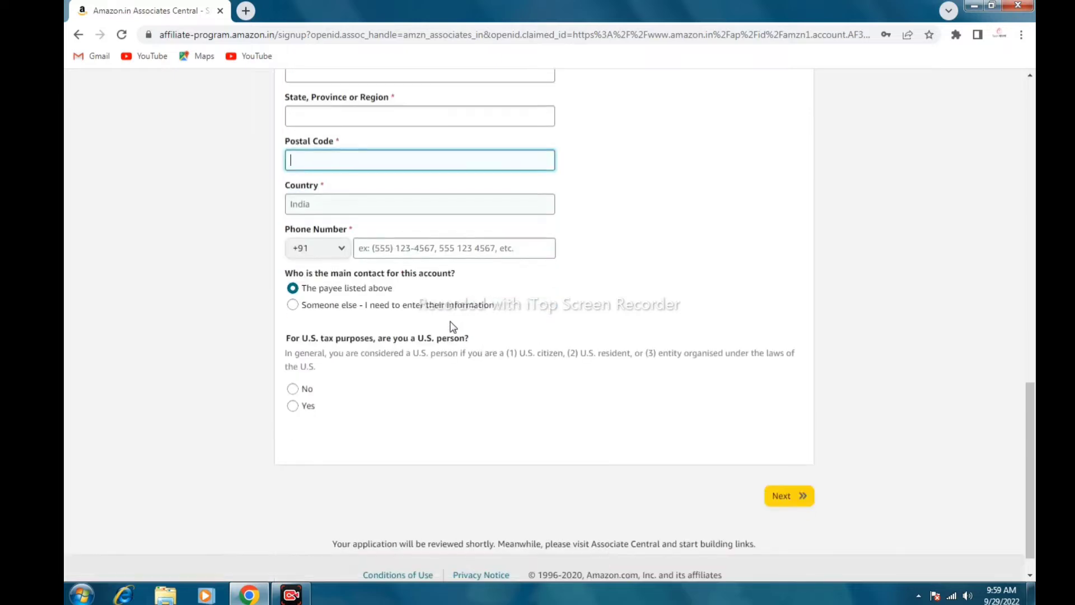
scroll(453, 327, down, 1)
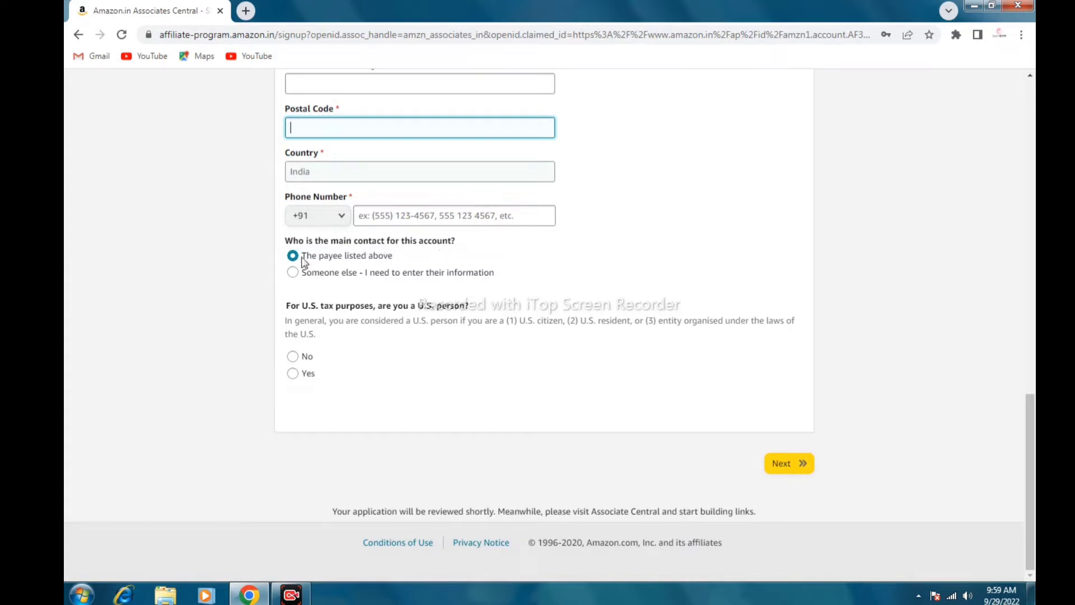
click(382, 258)
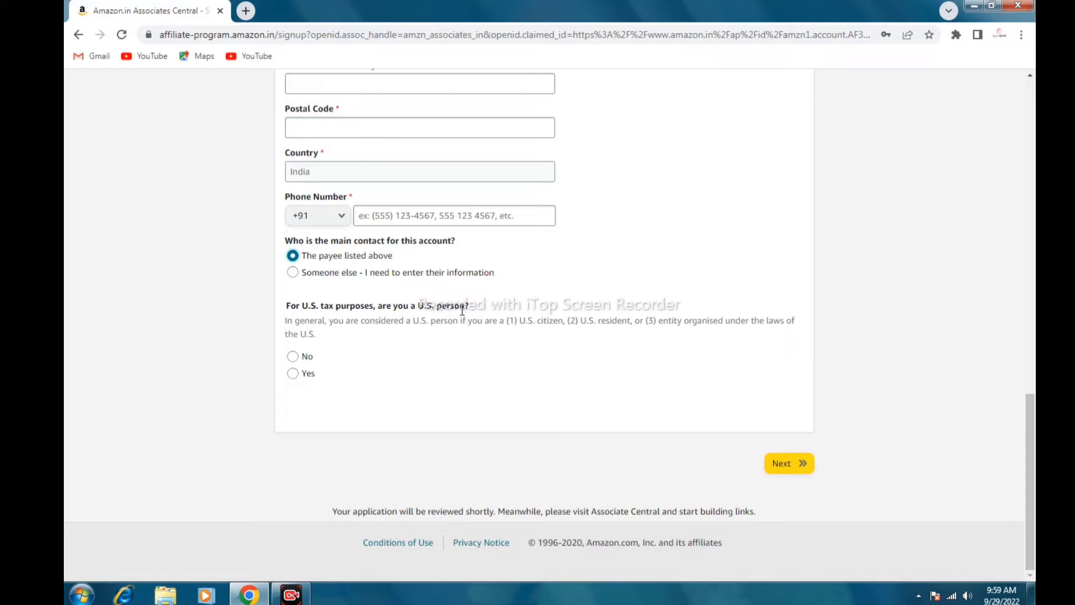
click(292, 356)
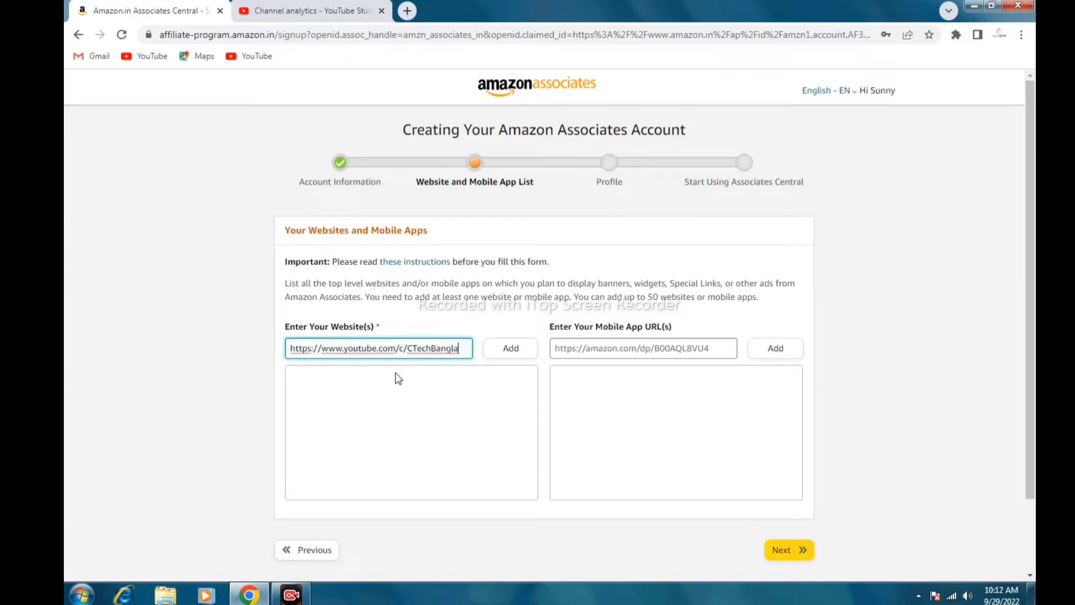
click(520, 351)
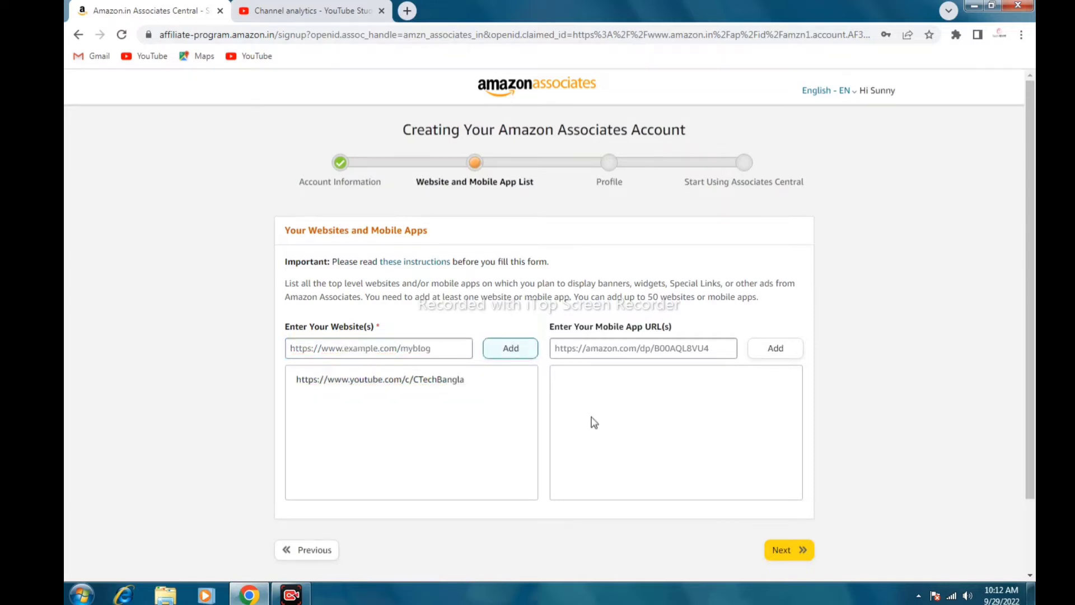
scroll(591, 417, down, 3)
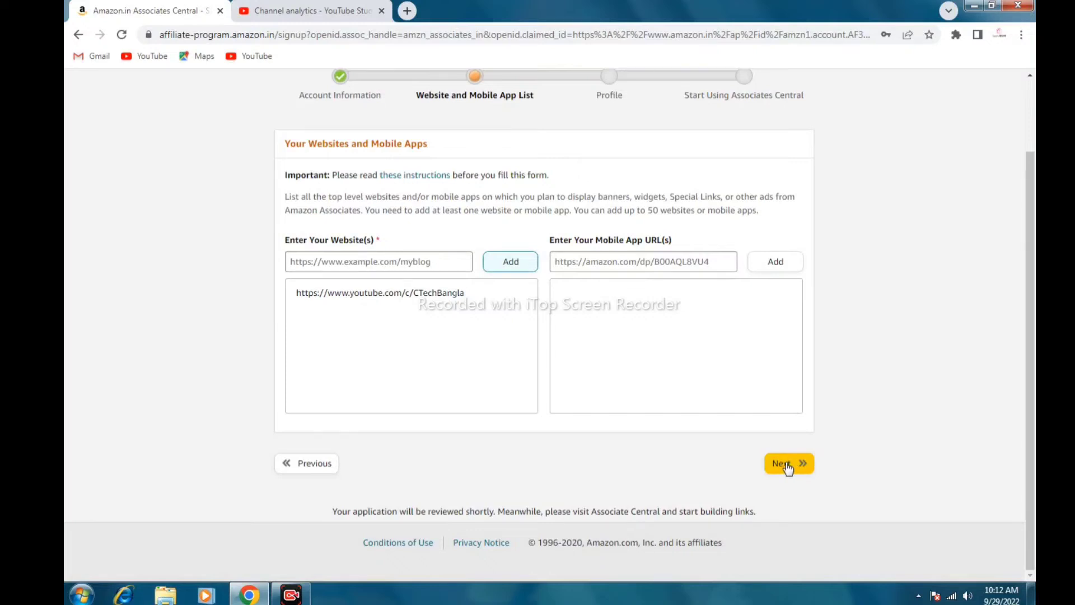
click(786, 466)
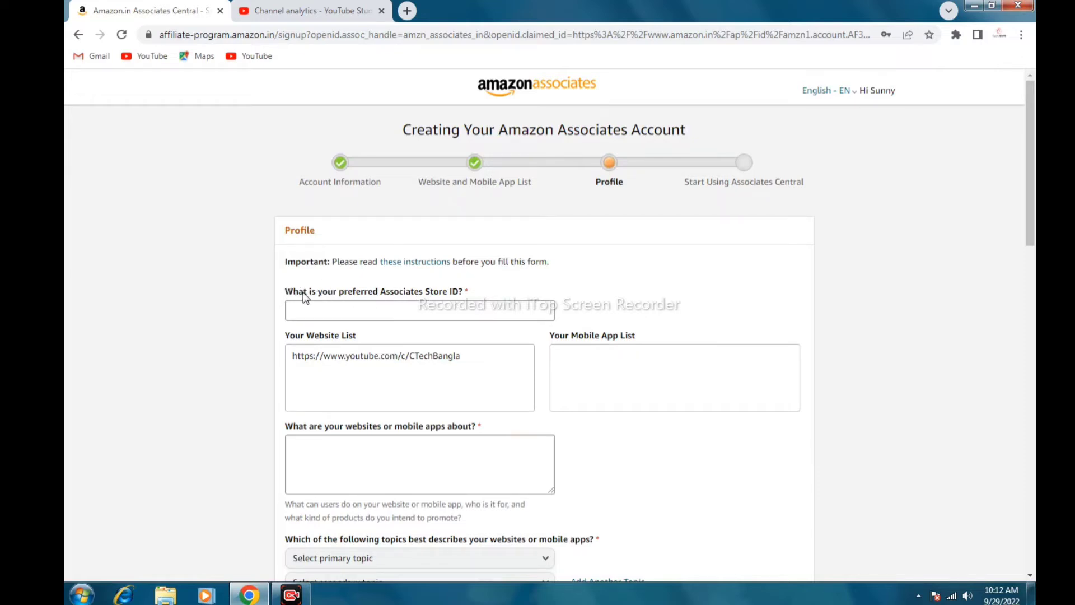
Paste the channel URL as Store ID and trim it down to 'CTechBangla'
click(402, 315)
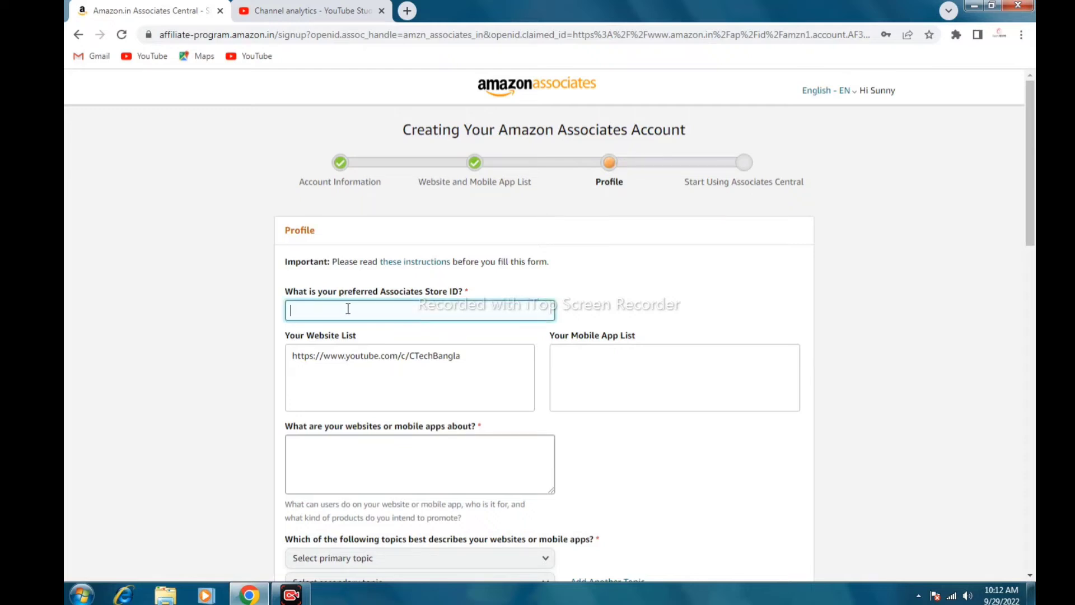
right_click(319, 310)
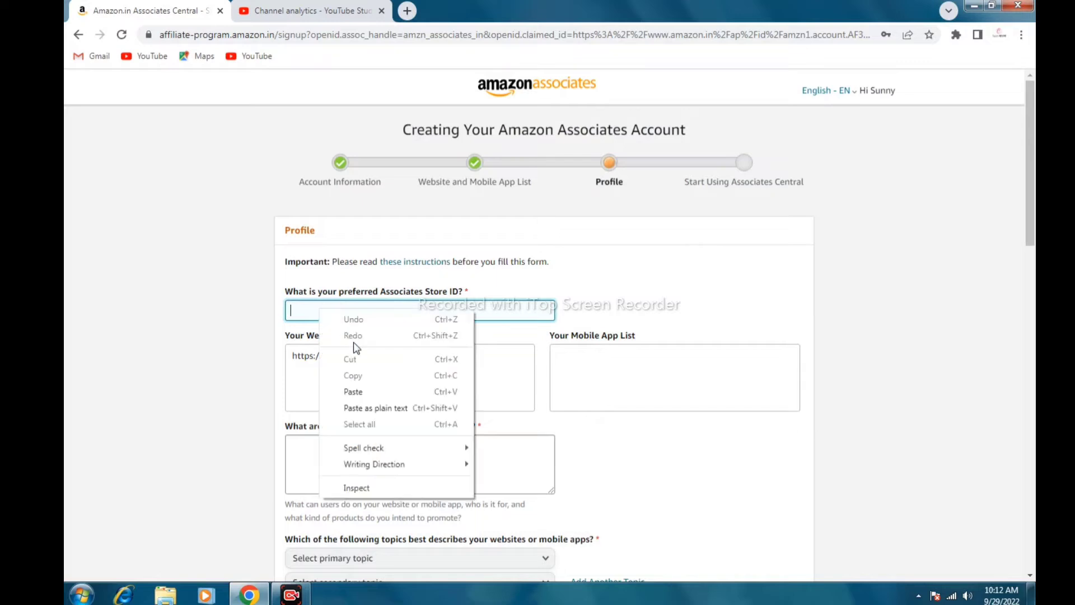
click(360, 391)
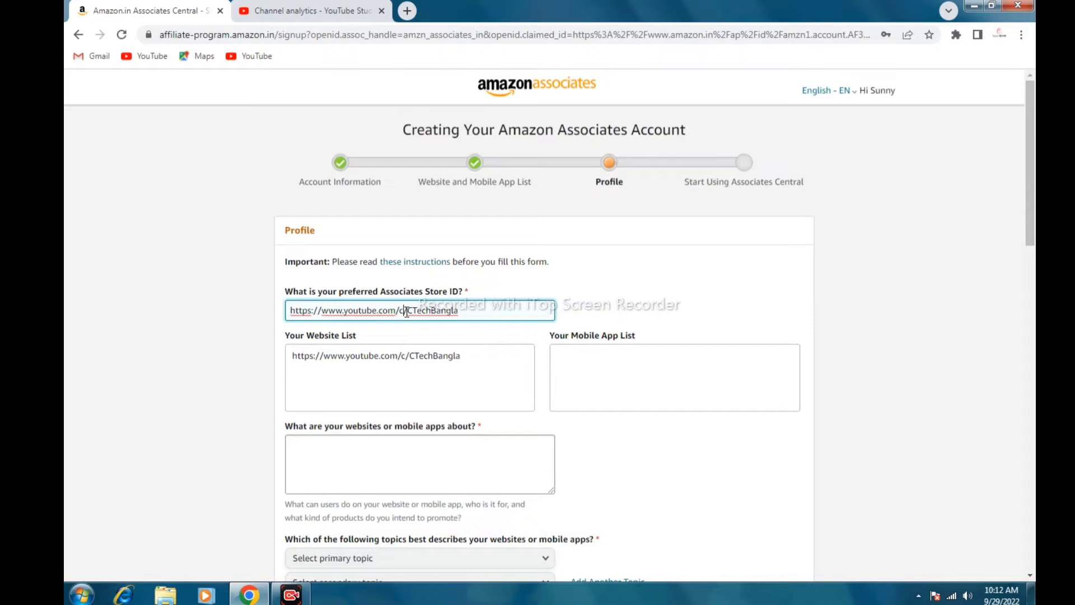
drag(408, 310, 283, 325)
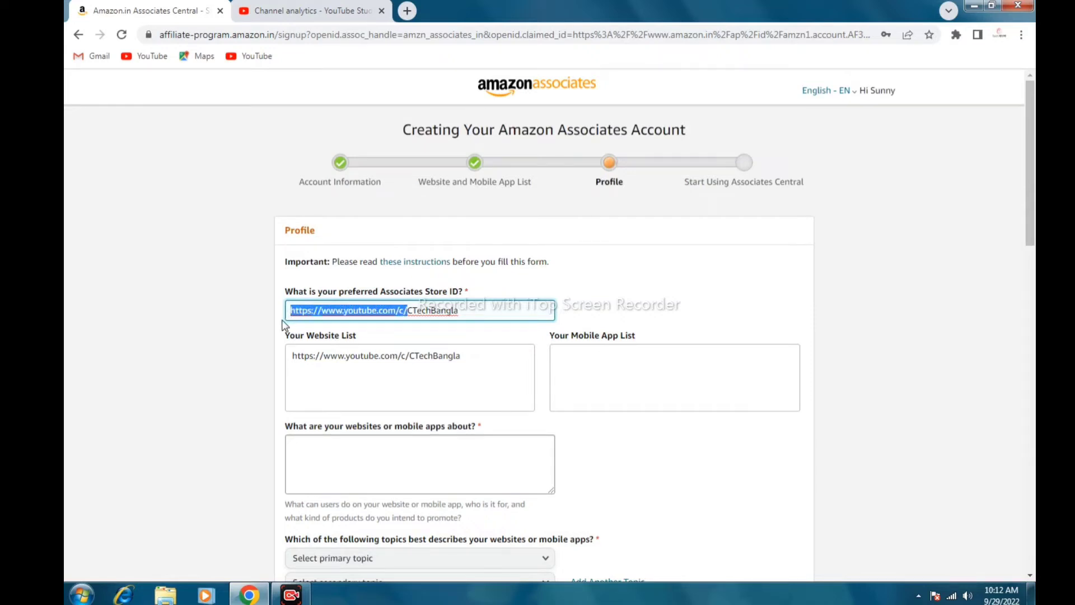
key(BackSpace)
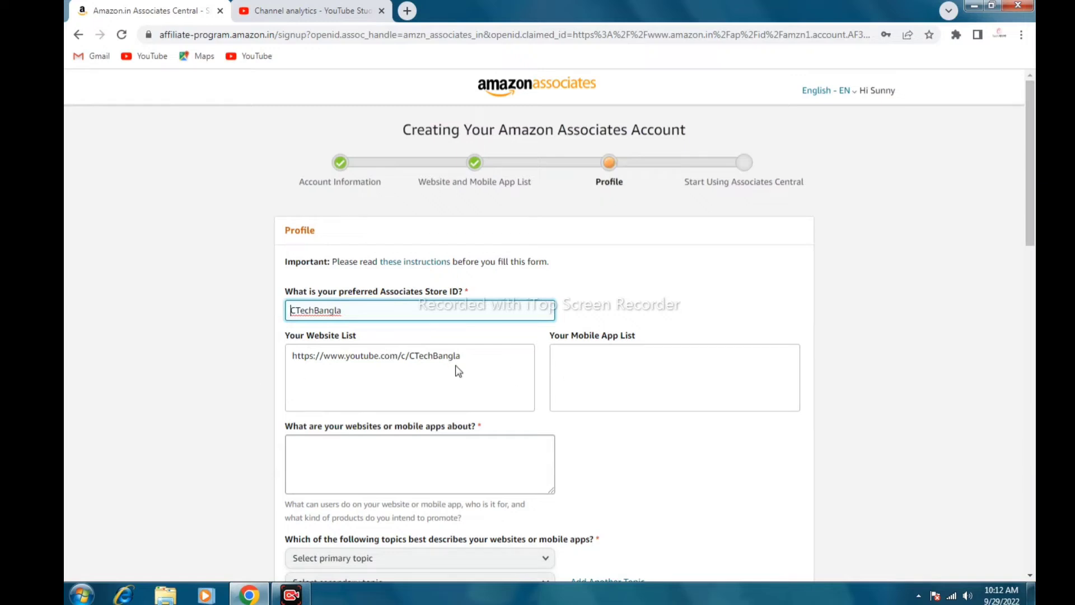
scroll(448, 369, down, 1)
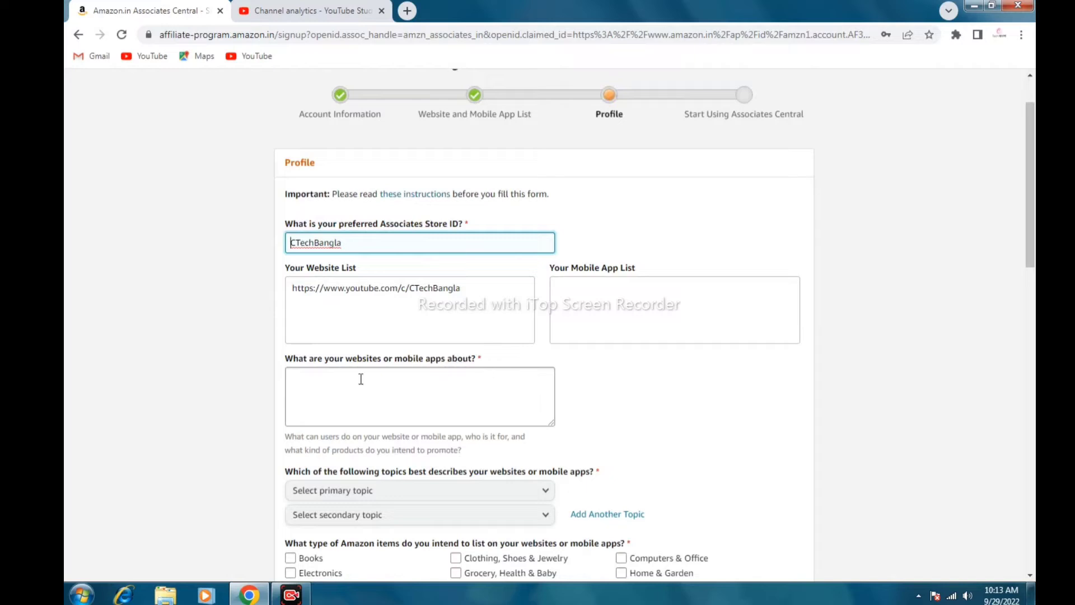
Describe the site as an education and technology knowledge website, correcting the 'Perpose' typo
click(313, 383)
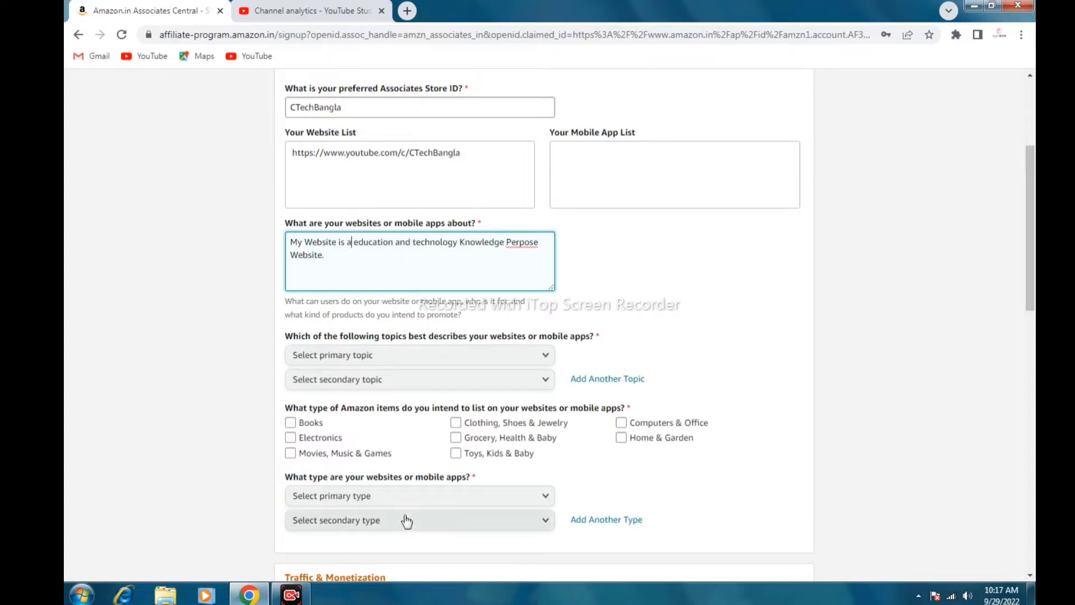
text(n)
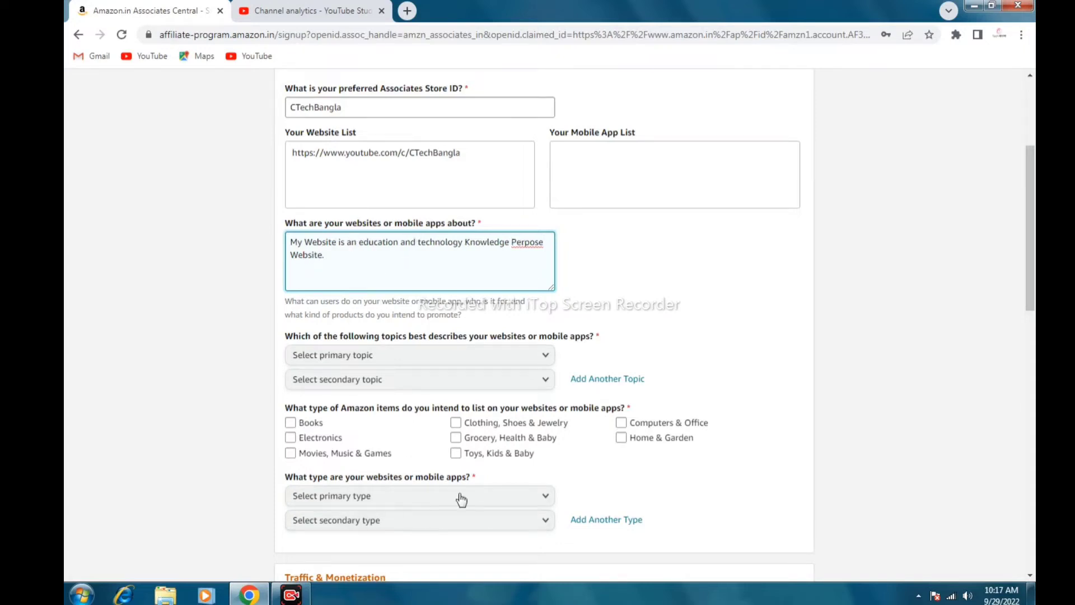
click(446, 259)
key(BackSpace)
click(357, 269)
scroll(475, 268, down, 2)
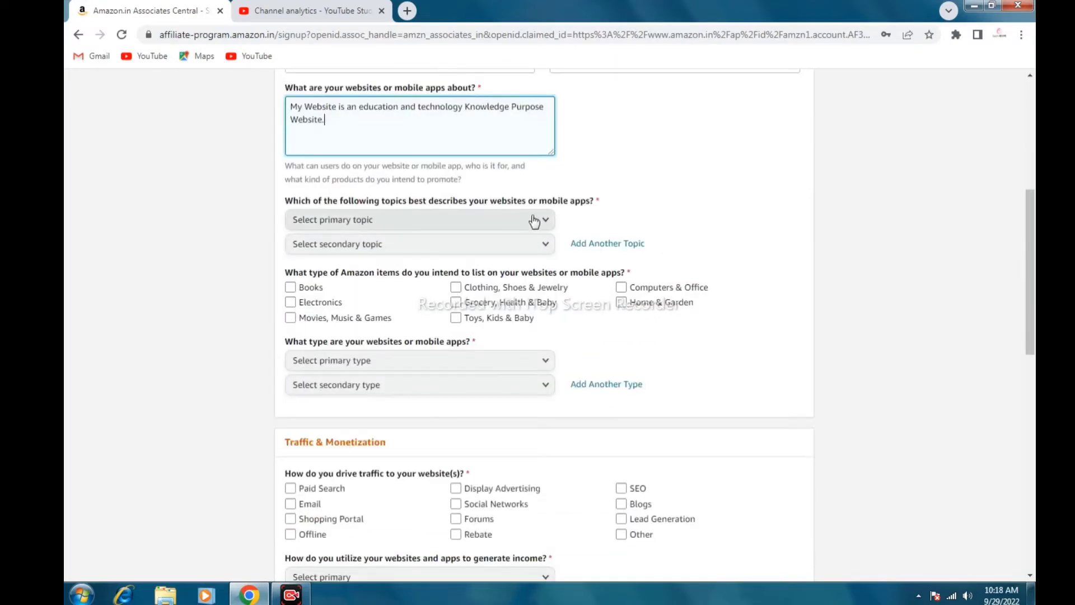
Set the primary topic to Education/ School /Reference/News and the secondary to Other
click(547, 223)
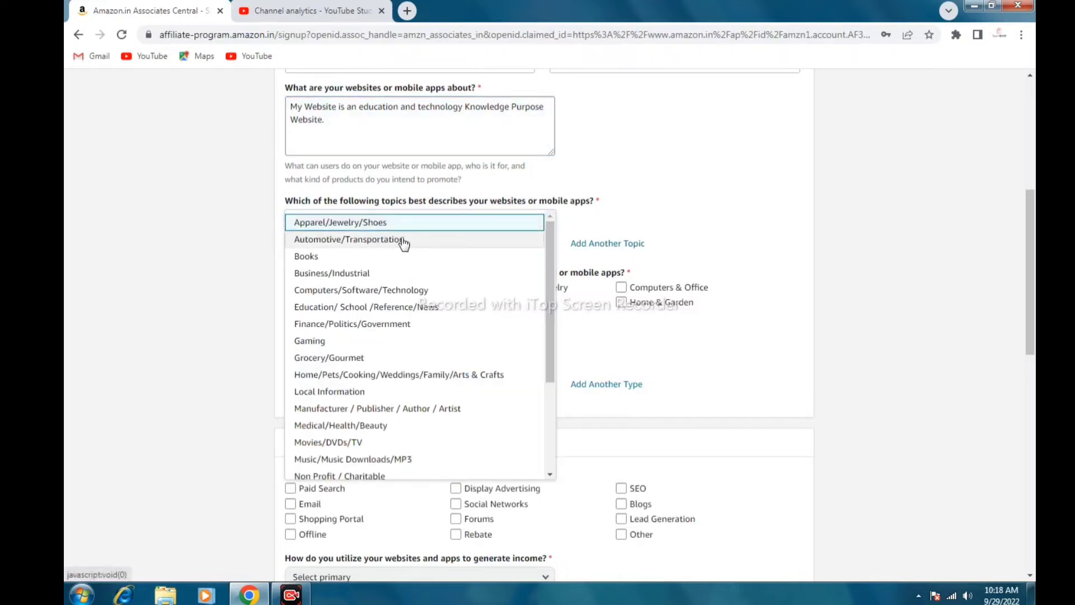
click(359, 309)
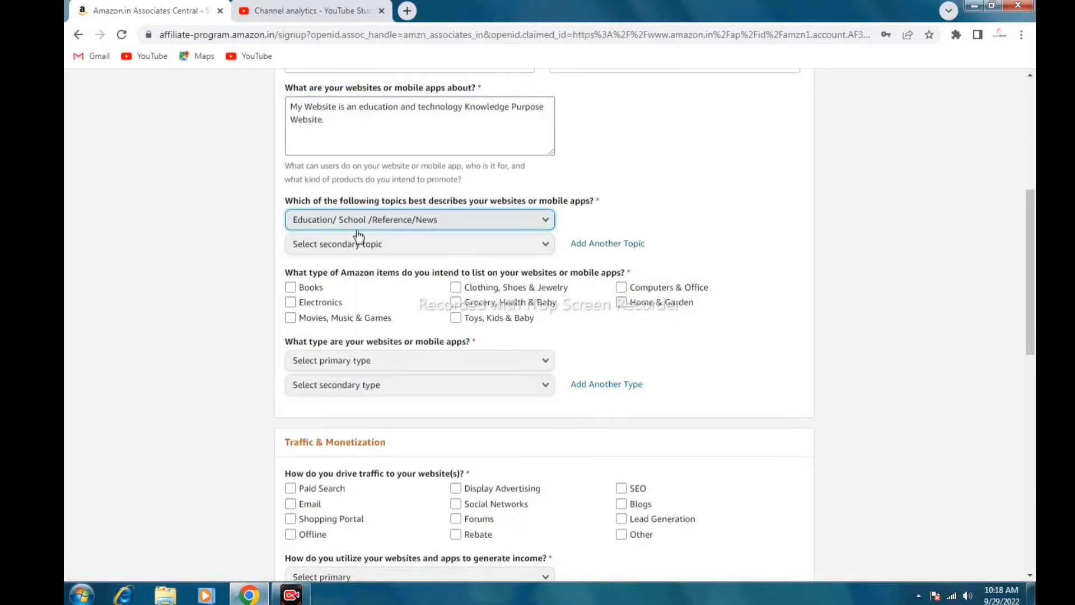
click(499, 245)
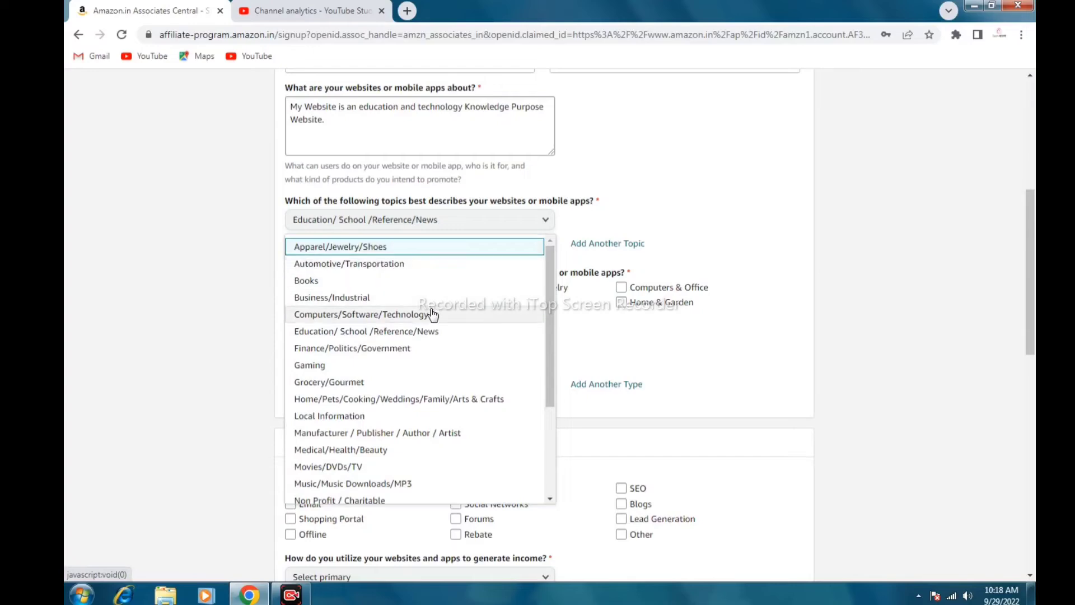
scroll(432, 312, down, 3)
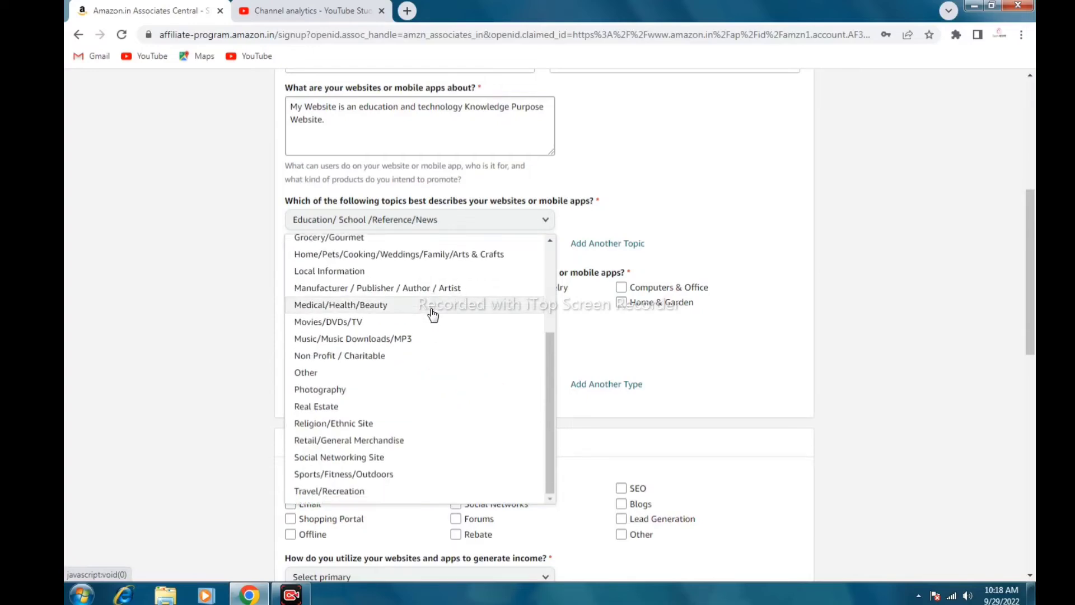
scroll(431, 312, down, 2)
click(299, 238)
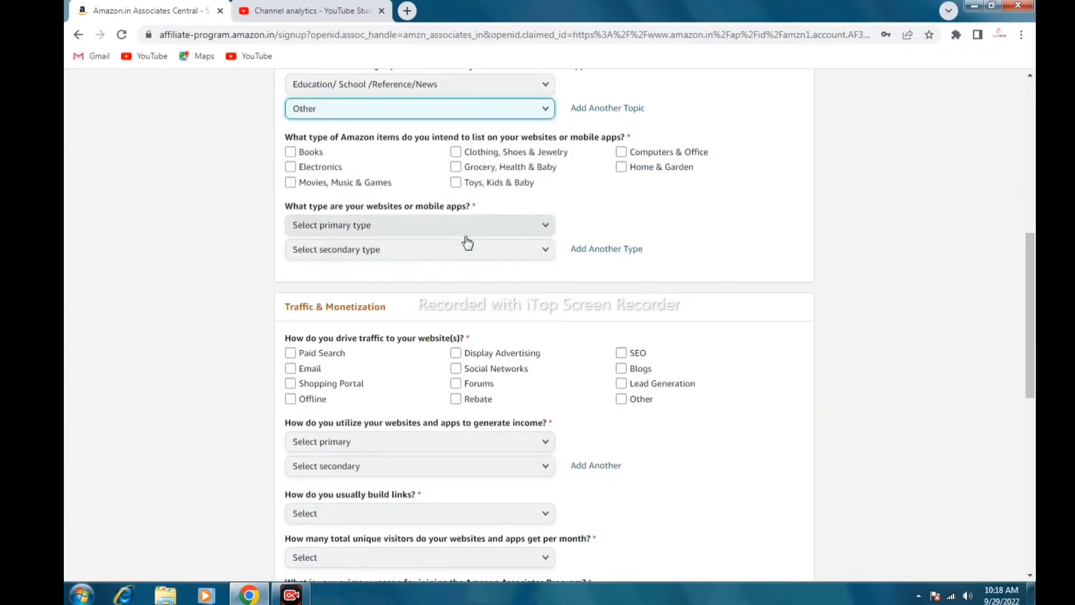
scroll(467, 242, up, 1)
scroll(428, 224, up, 3)
scroll(431, 229, down, 2)
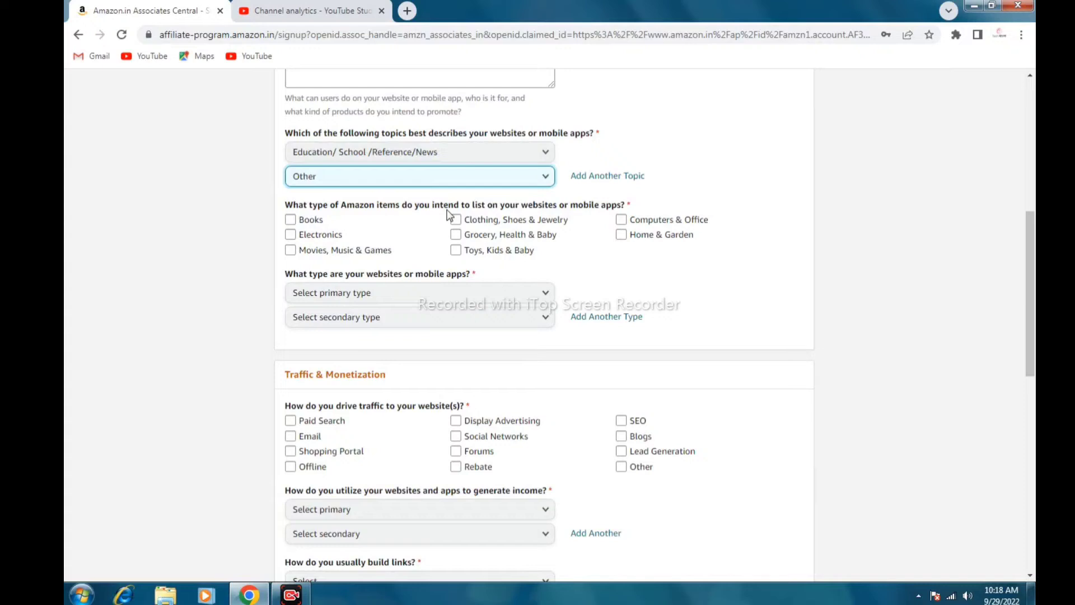
Tick Electronics and Computers & Office as the item types to list
click(290, 234)
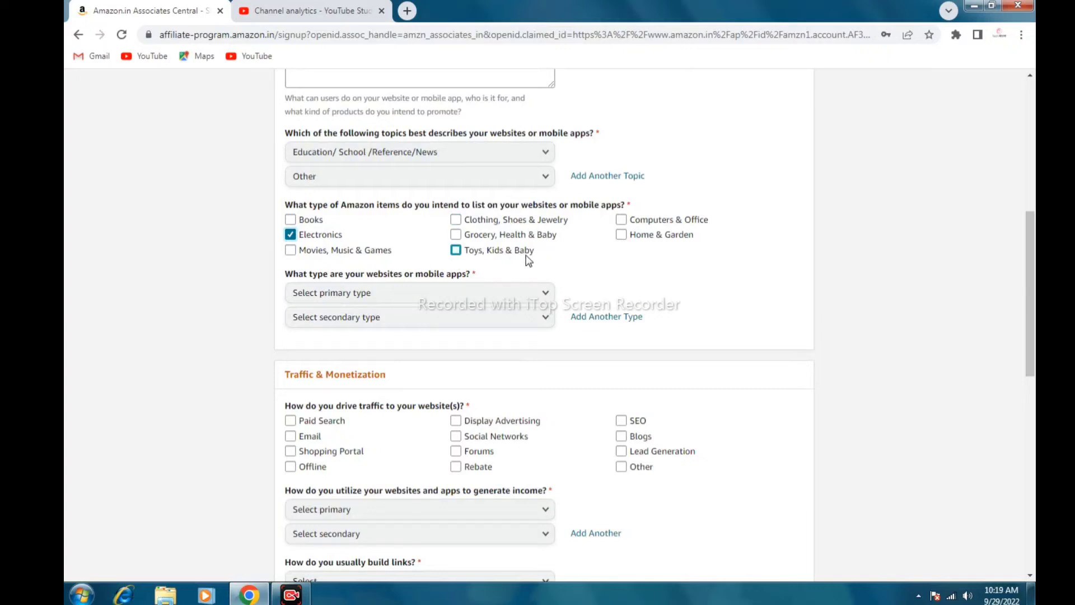
click(621, 220)
scroll(660, 260, down, 1)
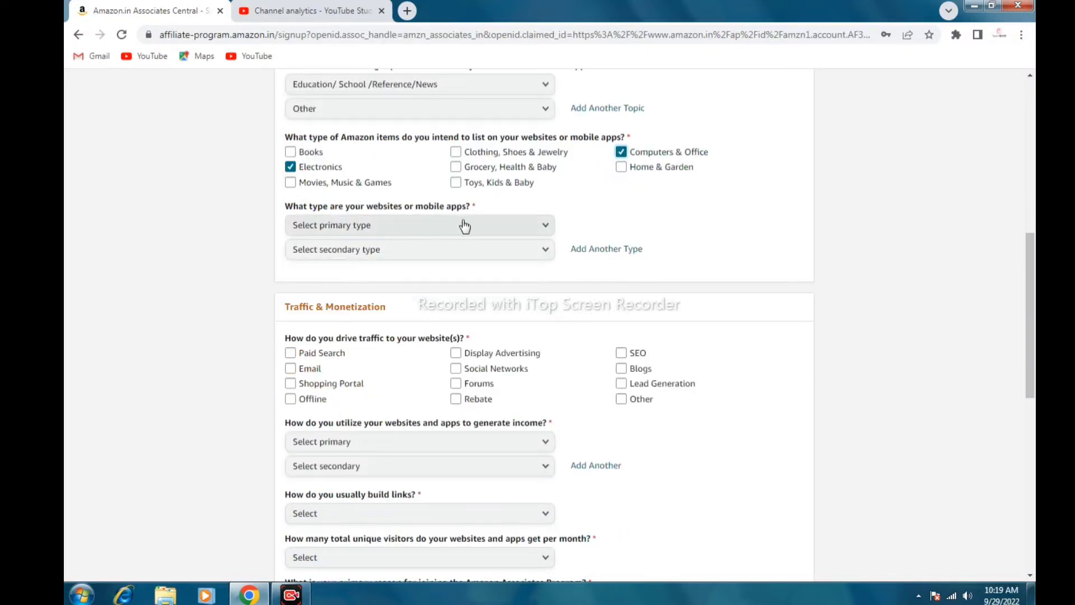
Set the website types to Social Media Page/Group and Other
click(544, 228)
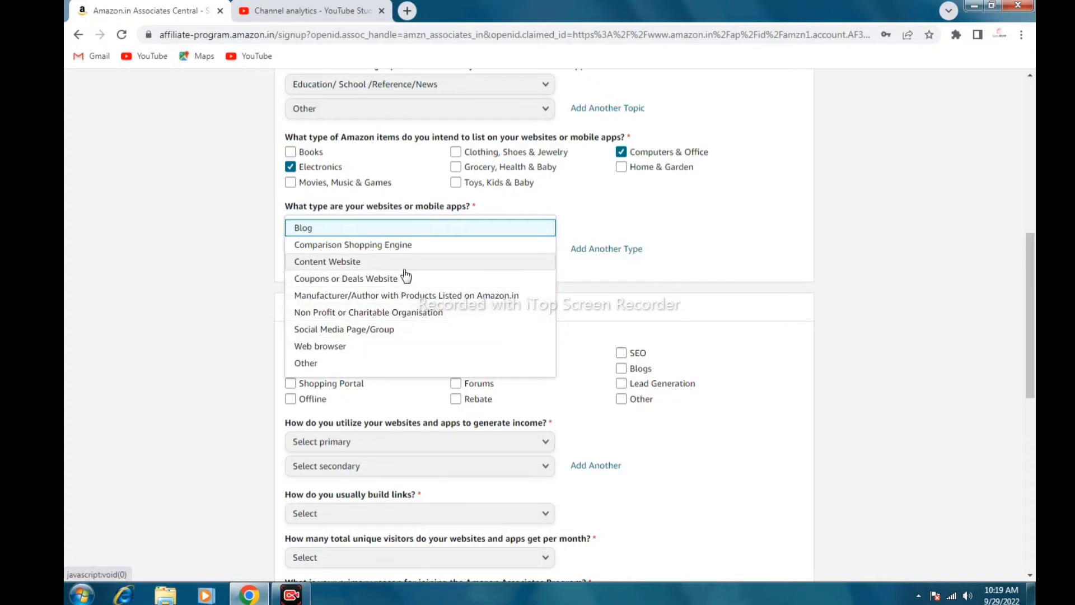
scroll(405, 314, down, 1)
click(297, 296)
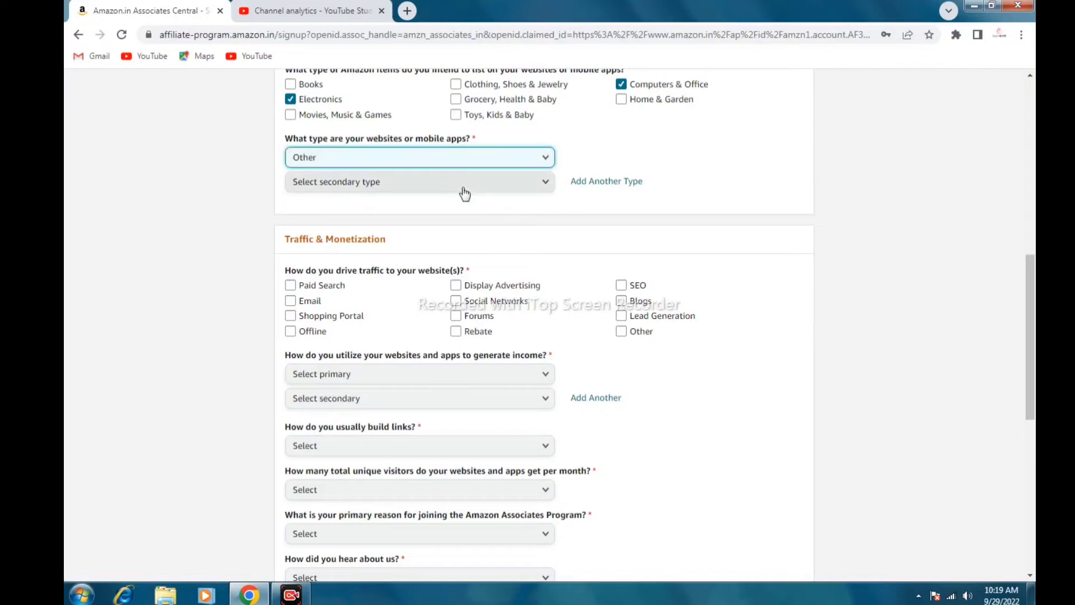
click(464, 191)
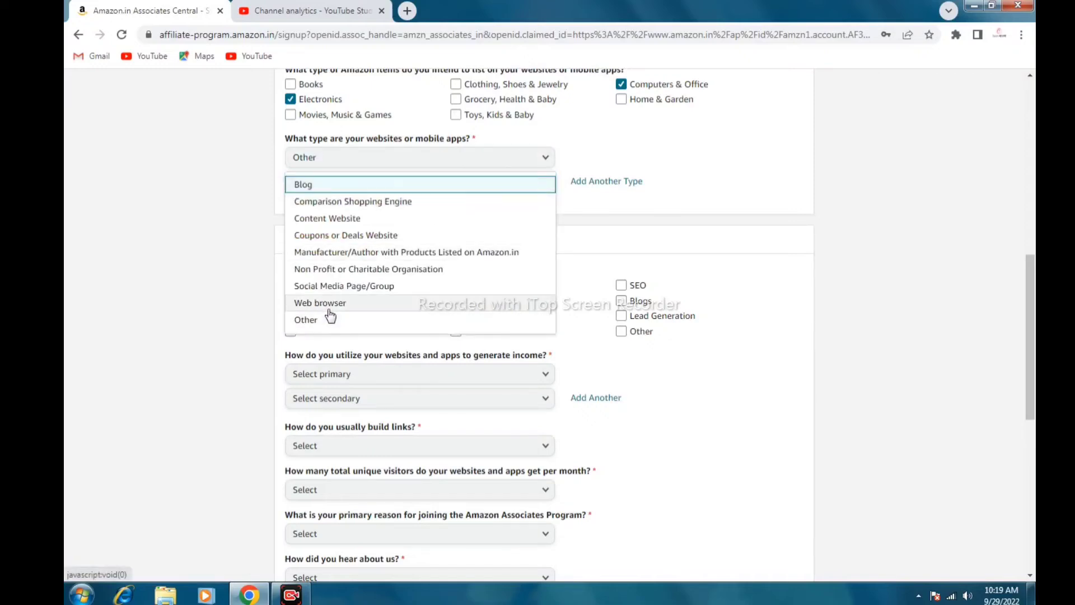
click(310, 316)
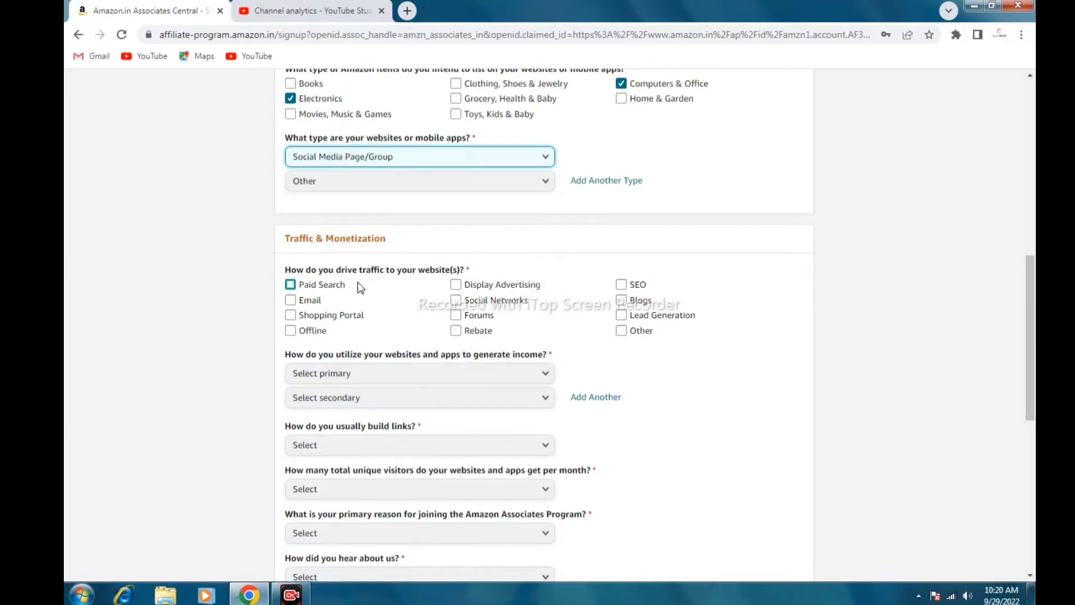
scroll(335, 283, down, 1)
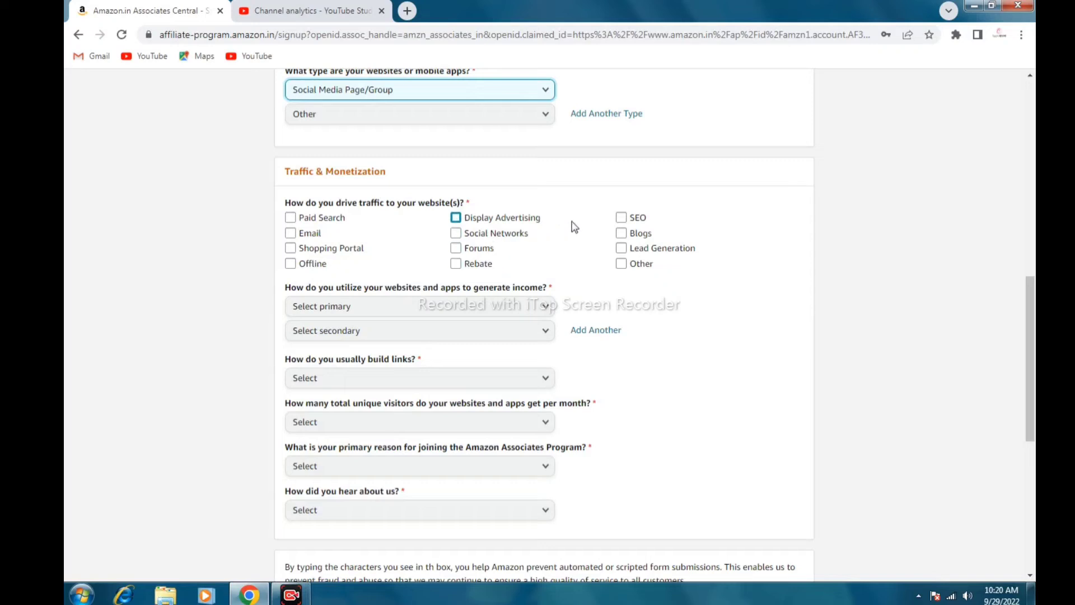
Tick SEO as a traffic source and bring up the primary income-method choices
click(621, 218)
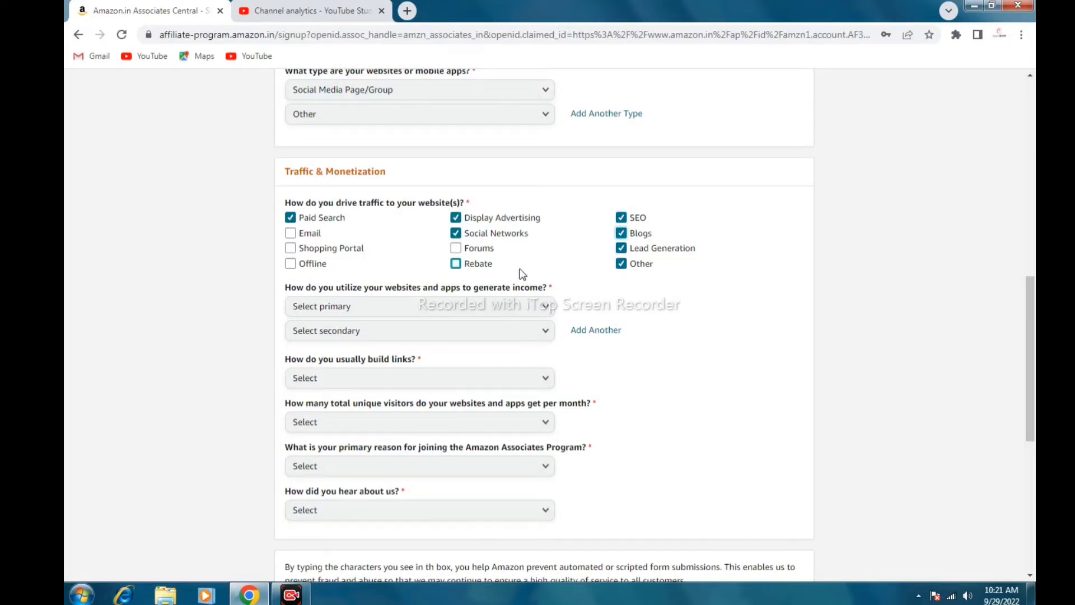
scroll(604, 285, down, 1)
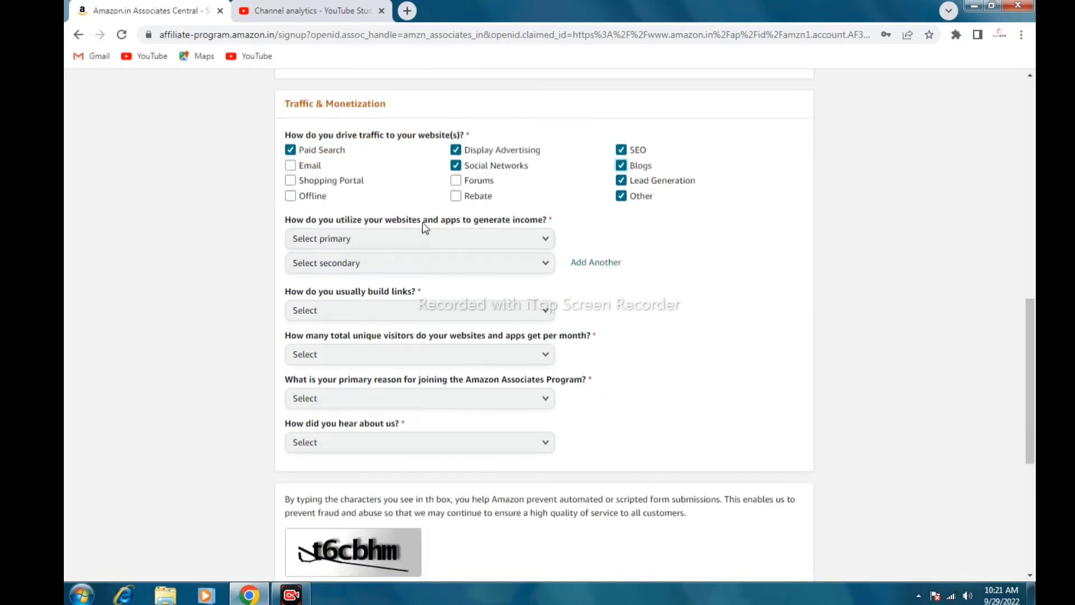
click(545, 239)
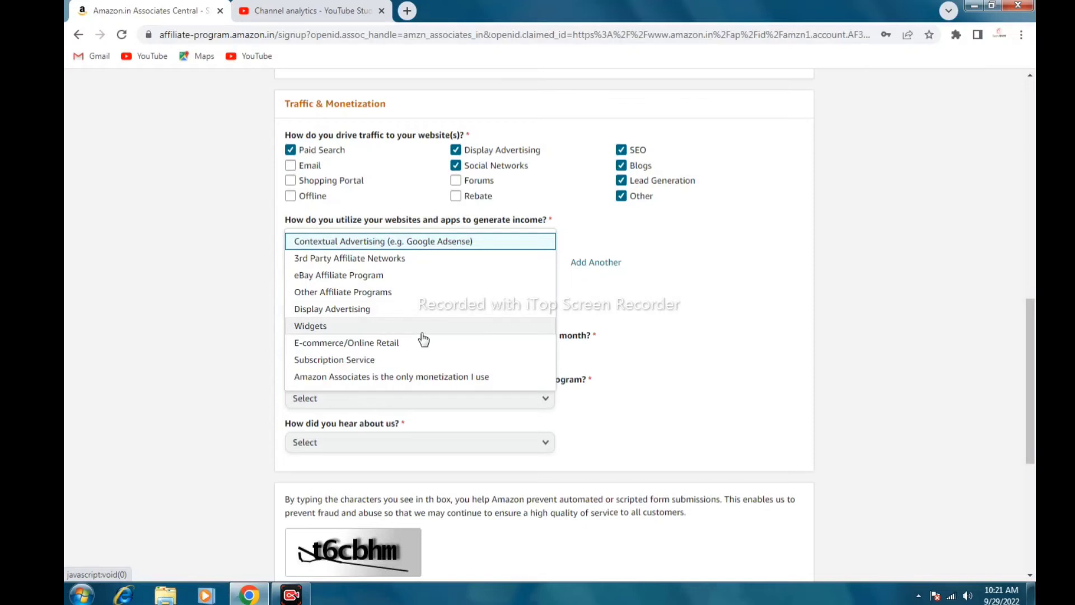
Set both the primary and secondary income methods to Display Advertising
scroll(422, 339, down, 1)
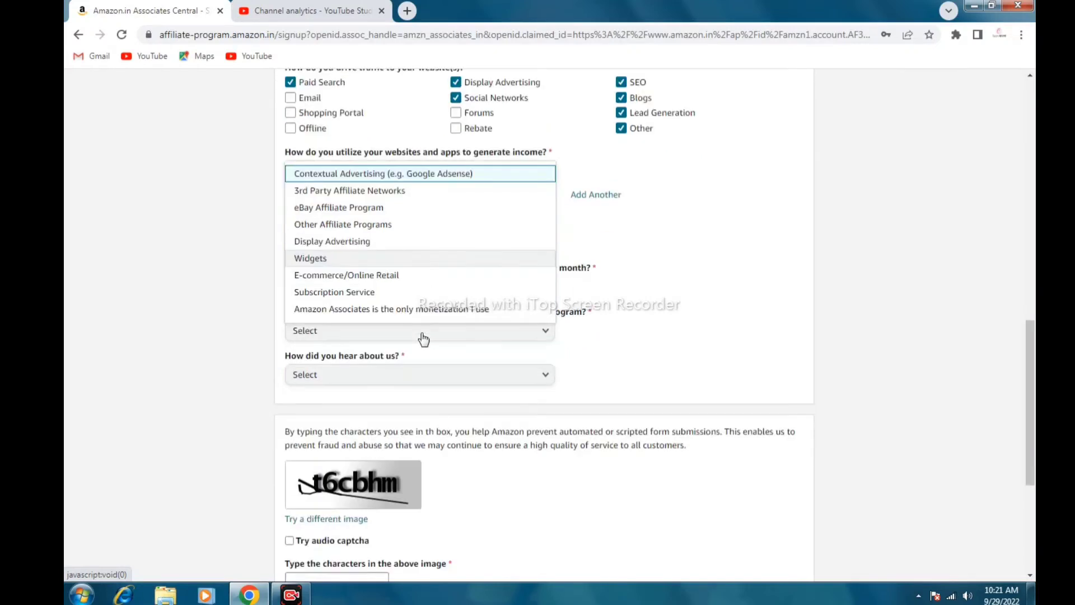
click(372, 243)
click(546, 171)
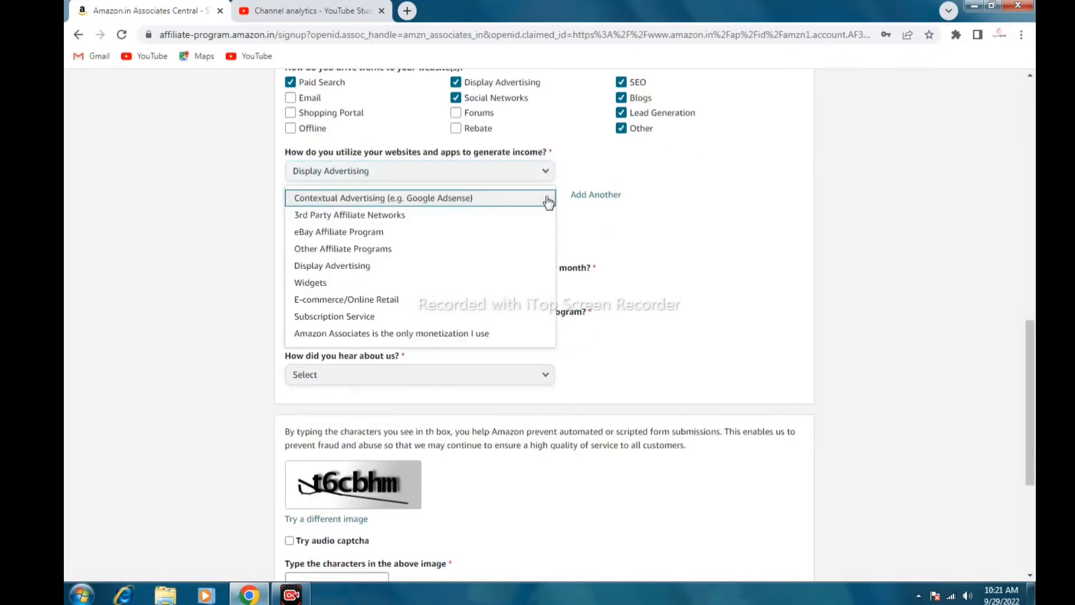
click(348, 267)
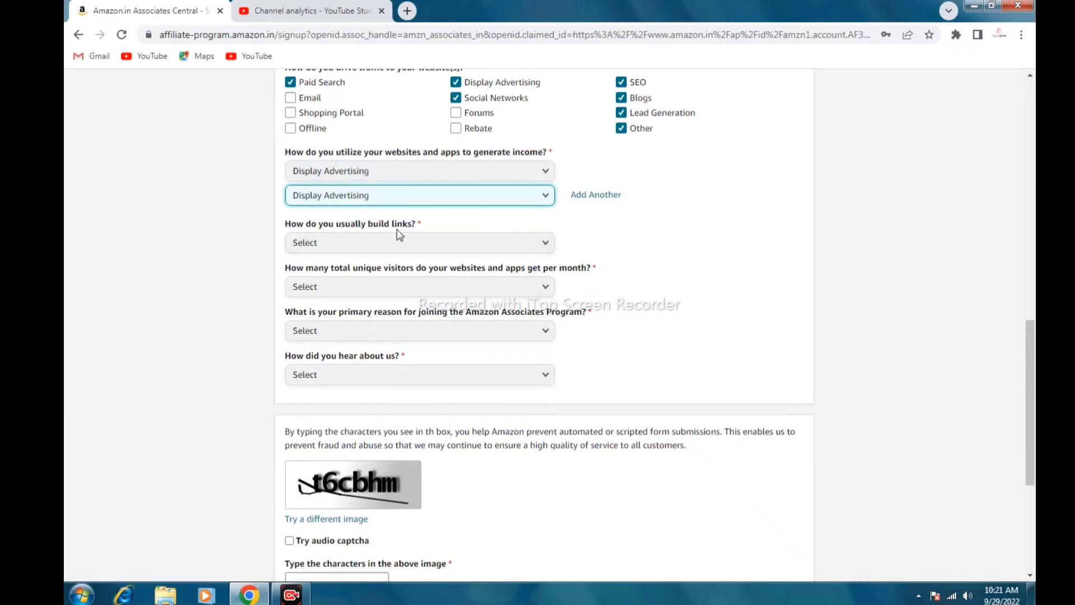
Choose Other as the method for building links
click(548, 244)
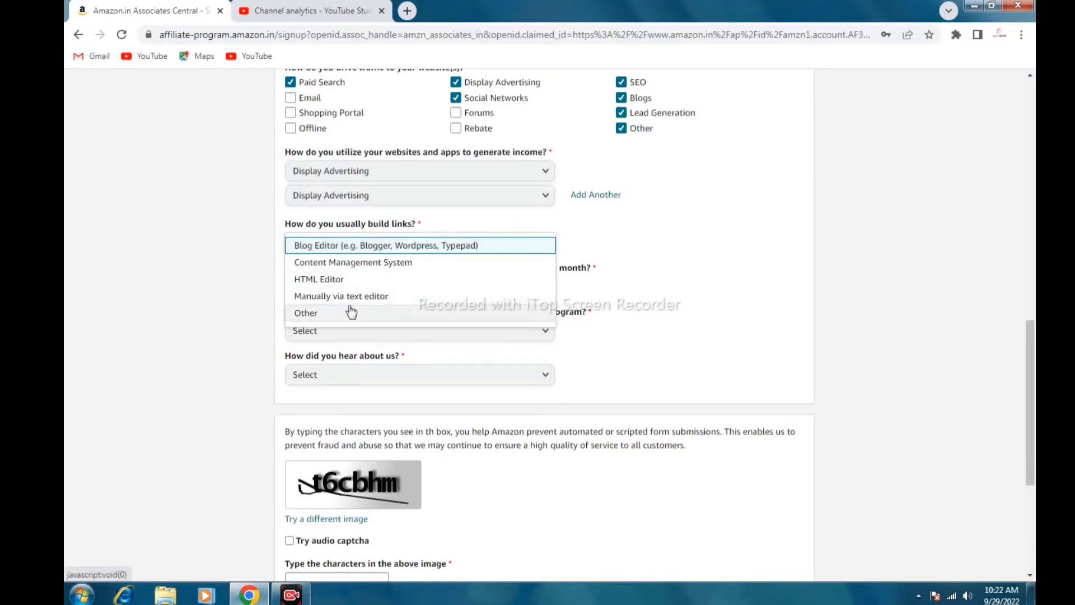
click(311, 317)
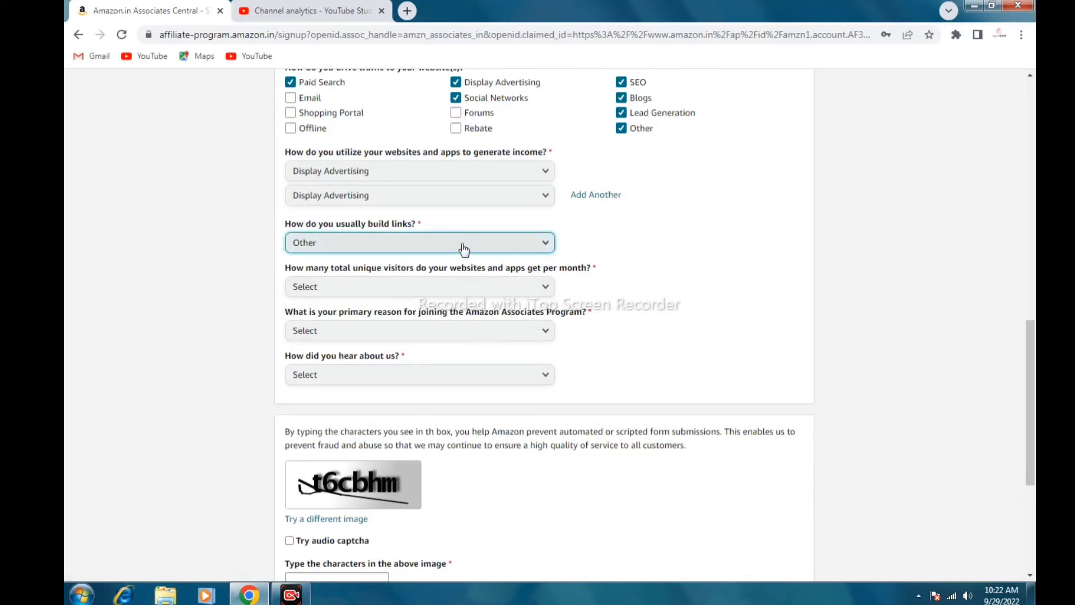
scroll(463, 249, down, 1)
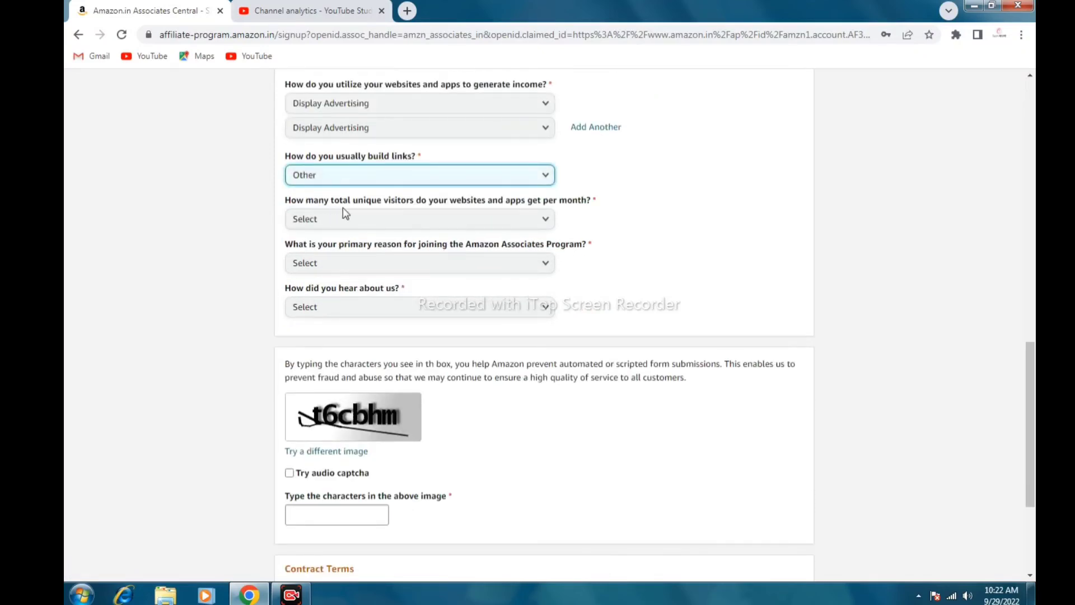
Answer visitors From 5,001 to 50,000, joining reason Other, and heard-about-us Online Search
click(537, 223)
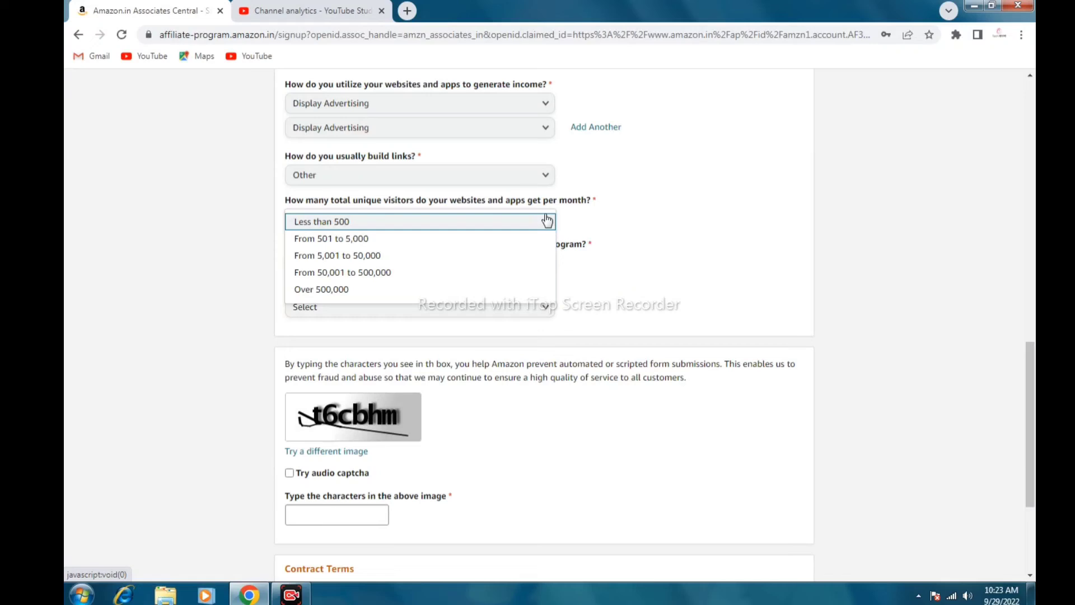
click(376, 255)
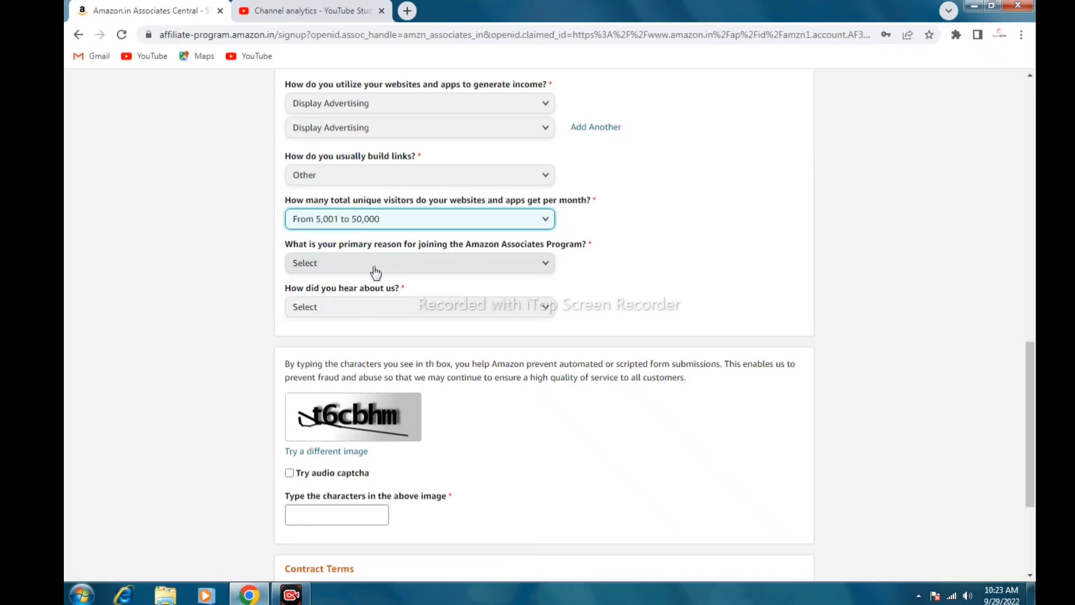
click(375, 272)
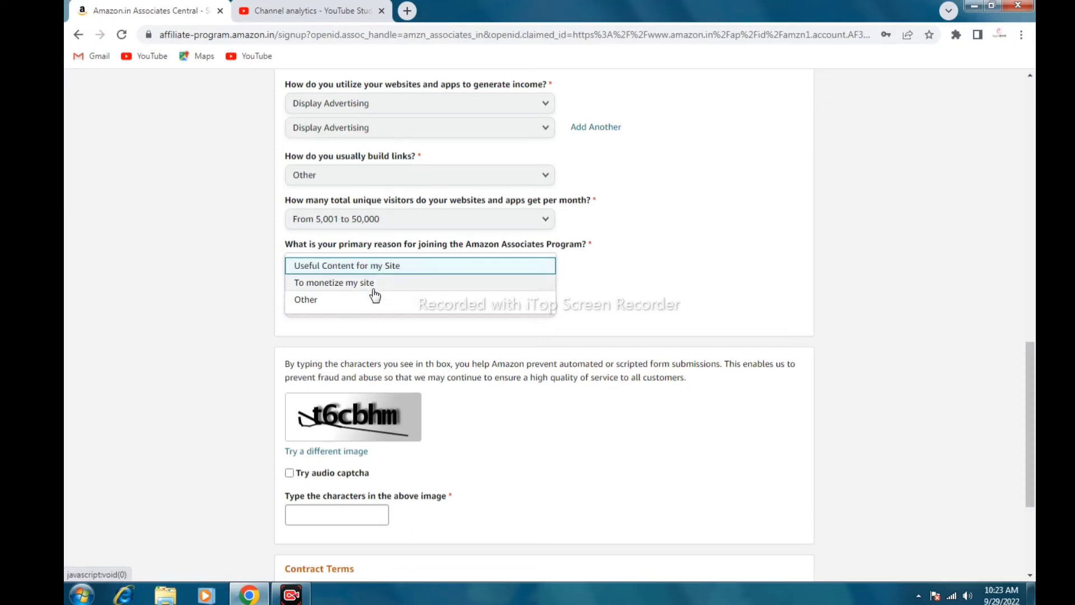
click(311, 301)
click(312, 308)
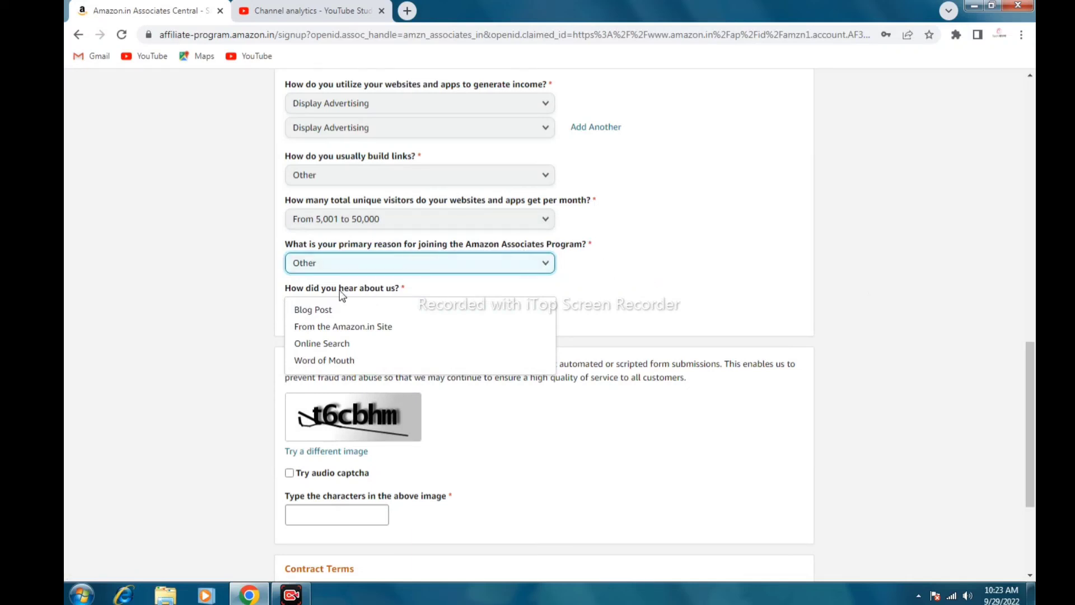
click(351, 343)
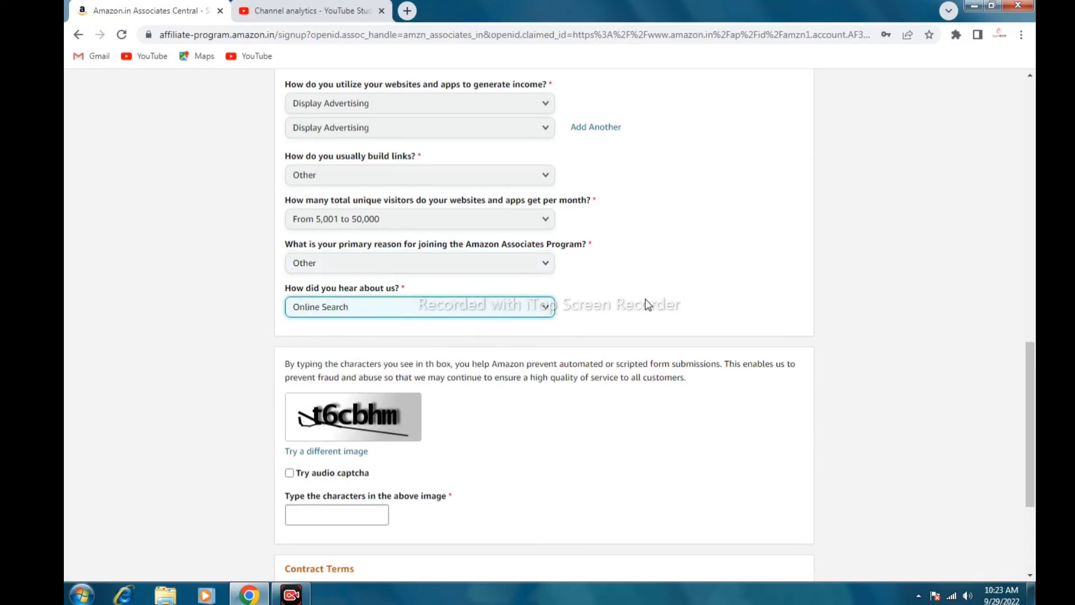
scroll(645, 302, down, 1)
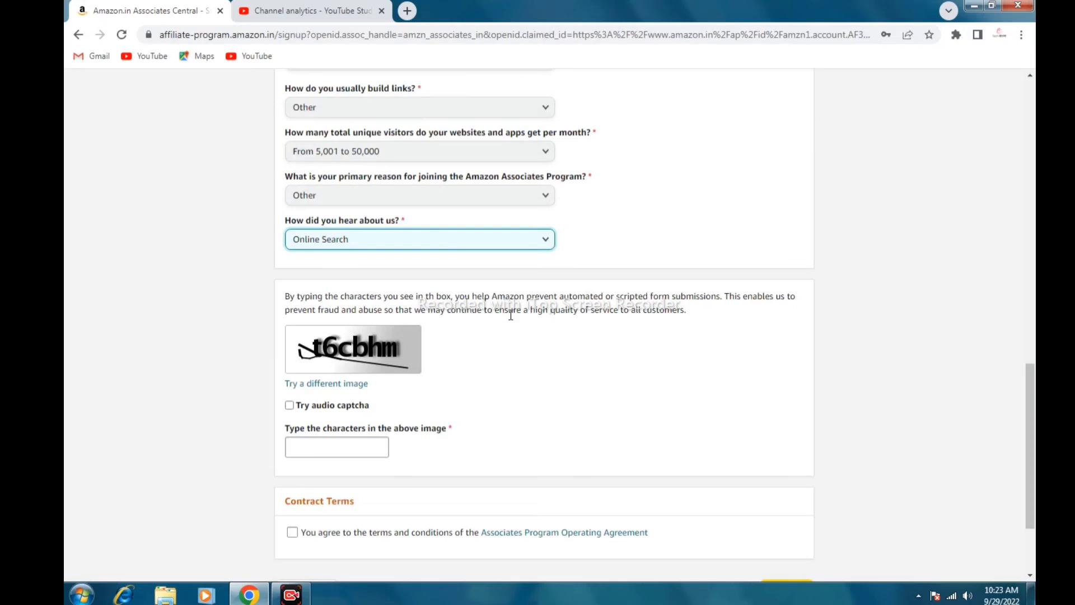
Enter the displayed captcha characters, accept the Operating Agreement, and finish the application
click(313, 443)
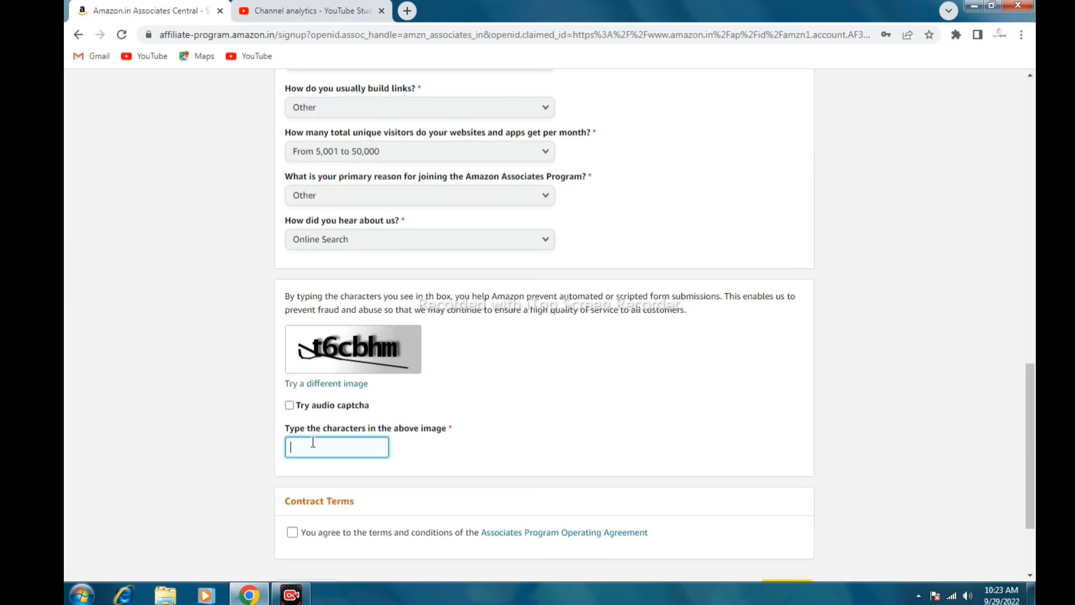
text(t6cbhm)
scroll(297, 413, down, 3)
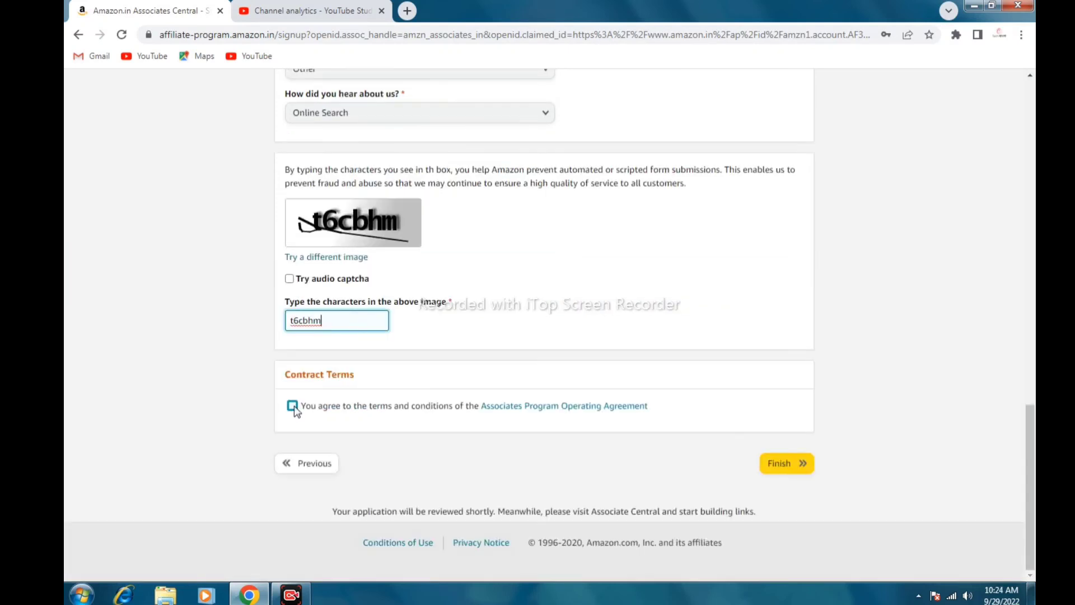
click(293, 407)
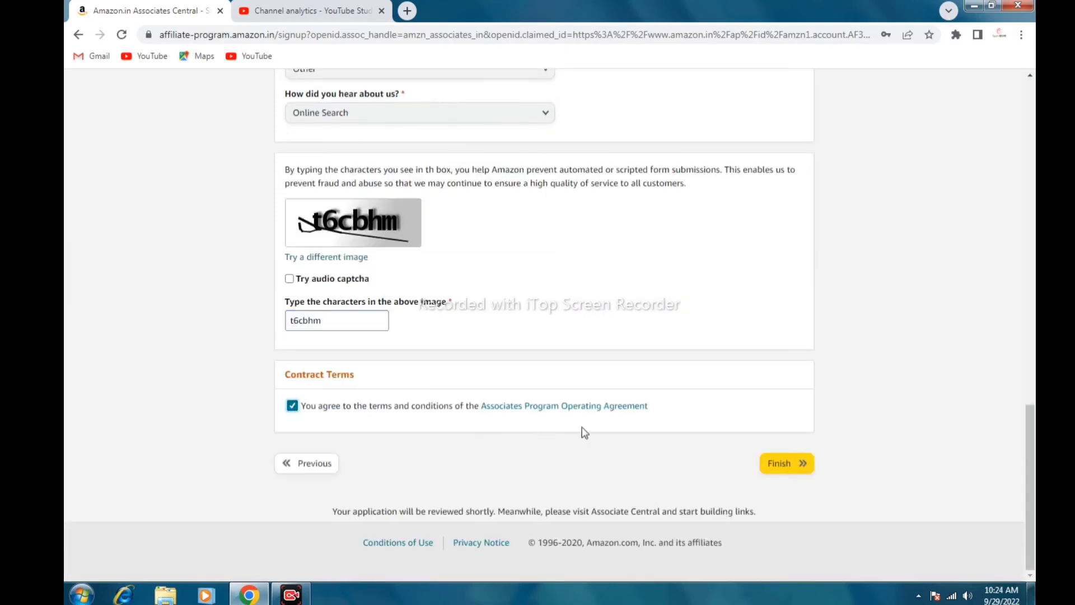
click(806, 468)
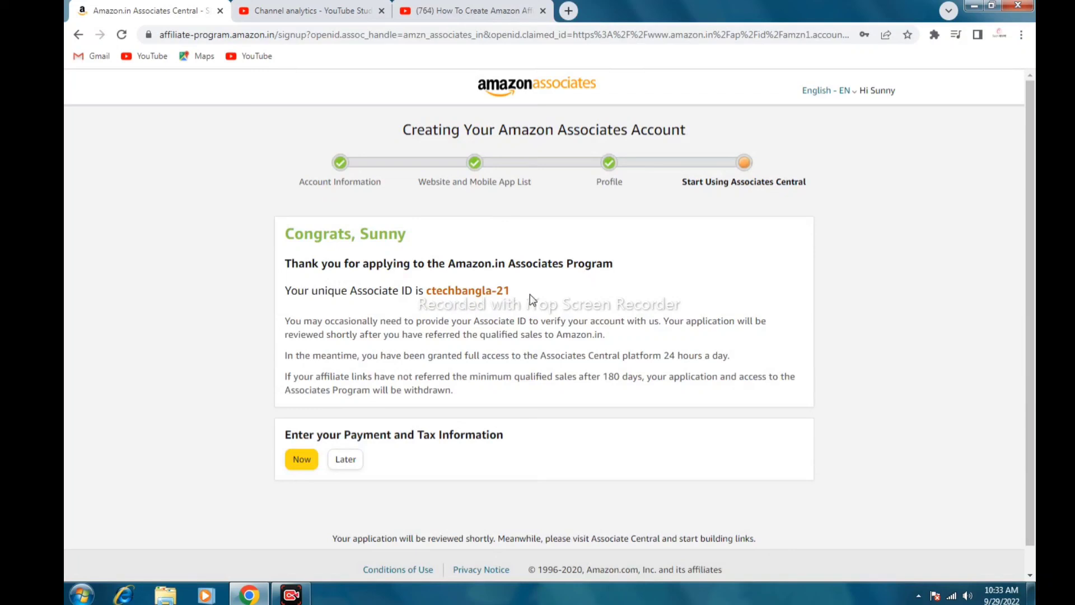
Choose Later for payment and tax information, then dismiss the dashboard welcome tour
scroll(529, 297, down, 1)
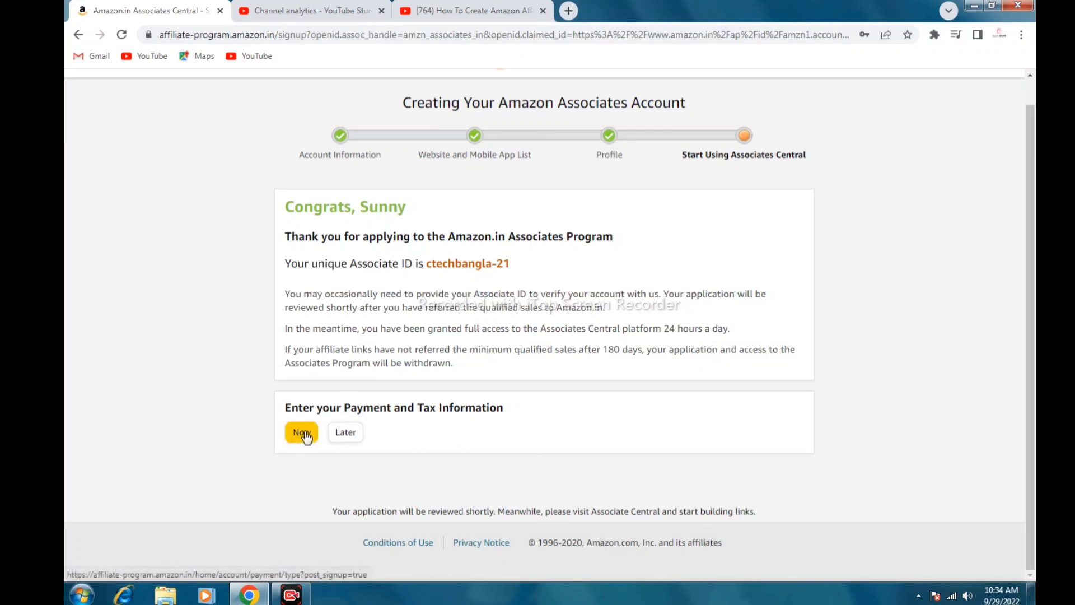
click(353, 437)
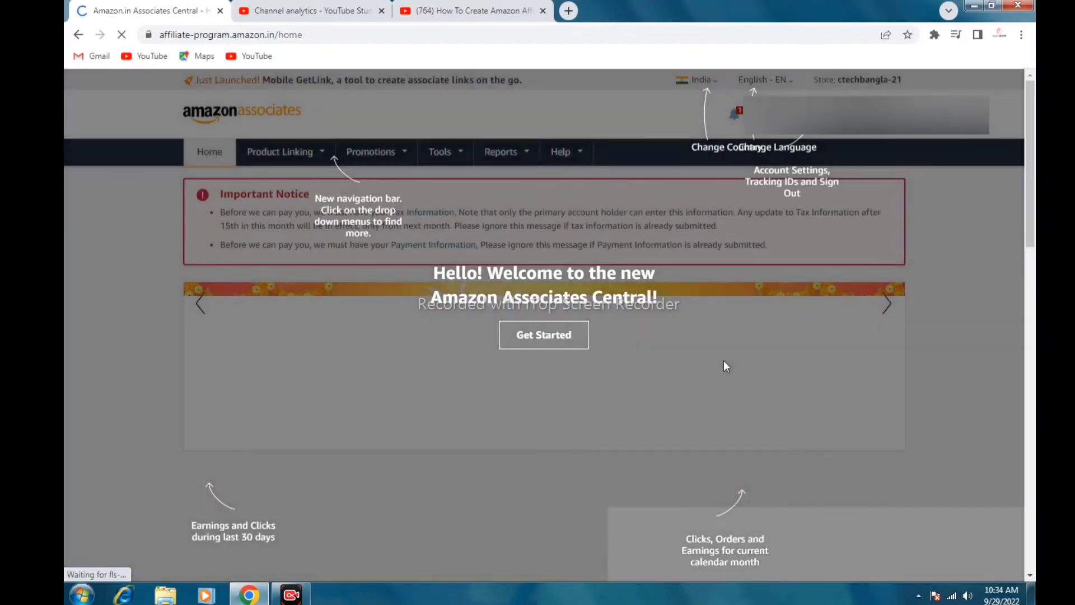
click(723, 361)
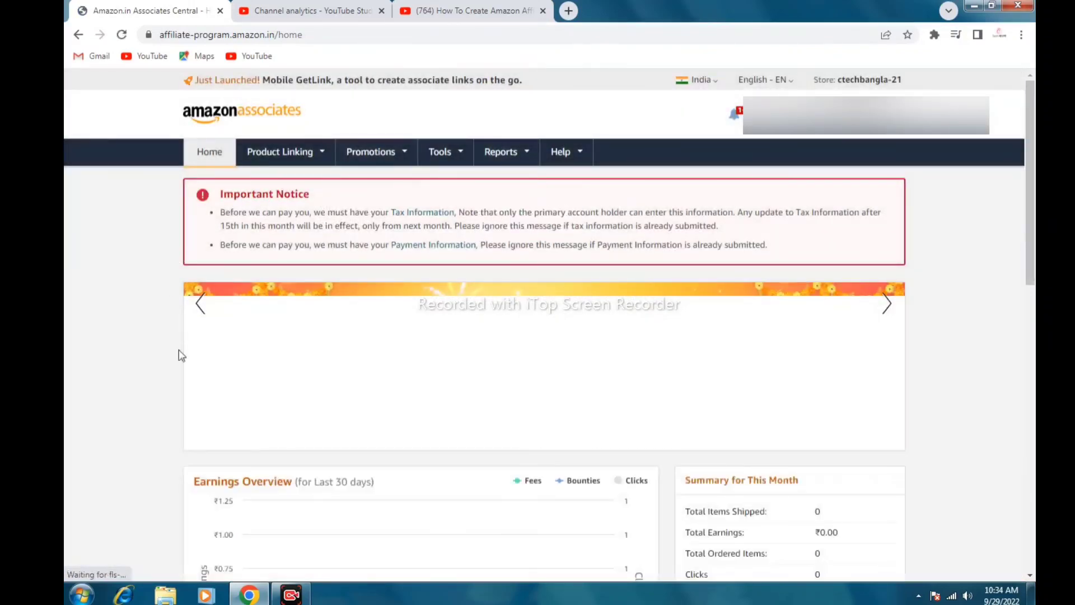